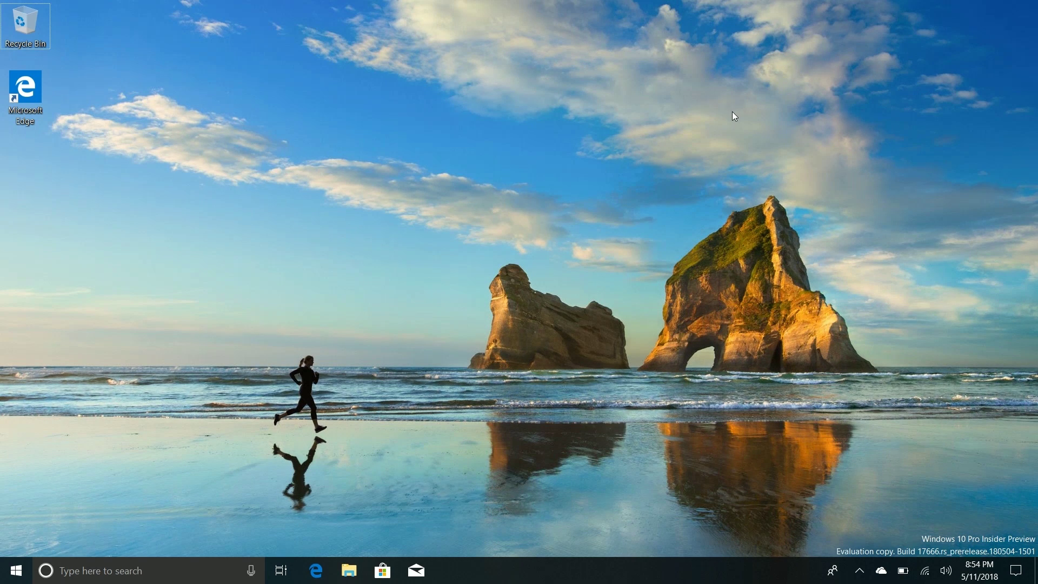
# Step: Right-click the empty desktop to show its context menu in the new dark style
pyautogui.rightClick(733, 114)
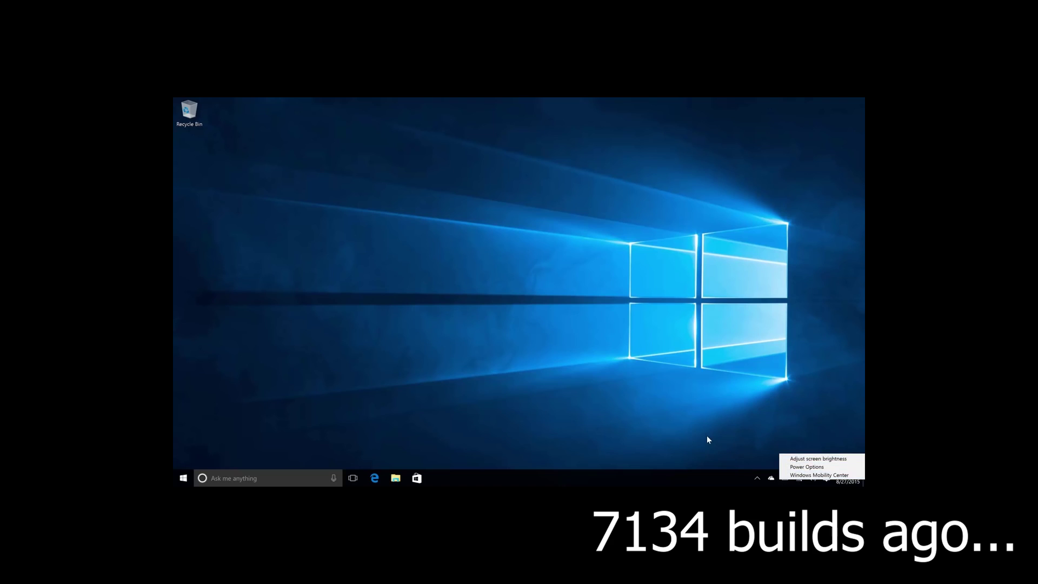
pyautogui.click(706, 434)
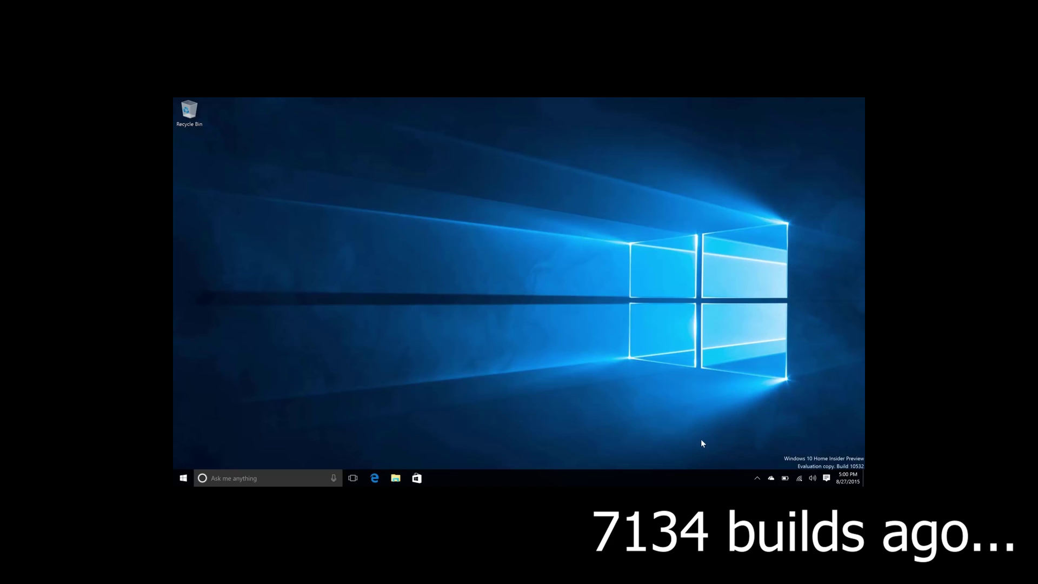
pyautogui.rightClick(530, 186)
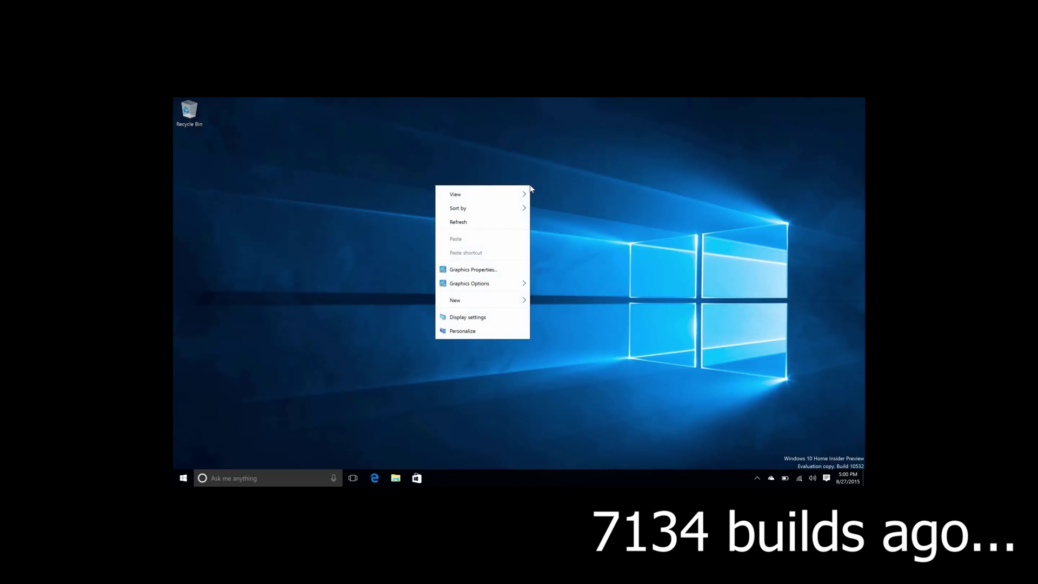
pyautogui.moveTo(511, 208)
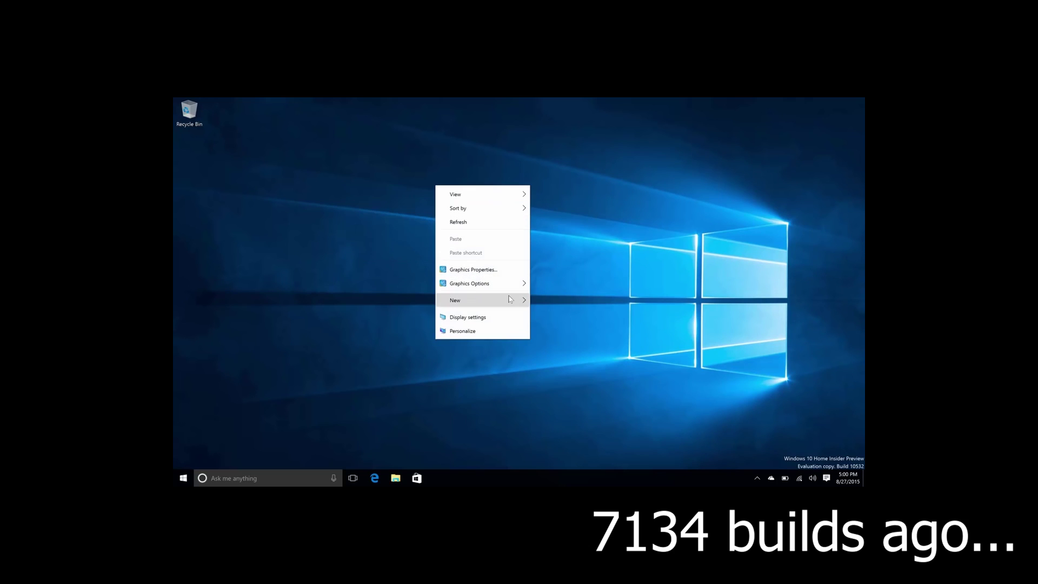
pyautogui.click(536, 456)
pyautogui.rightClick(529, 479)
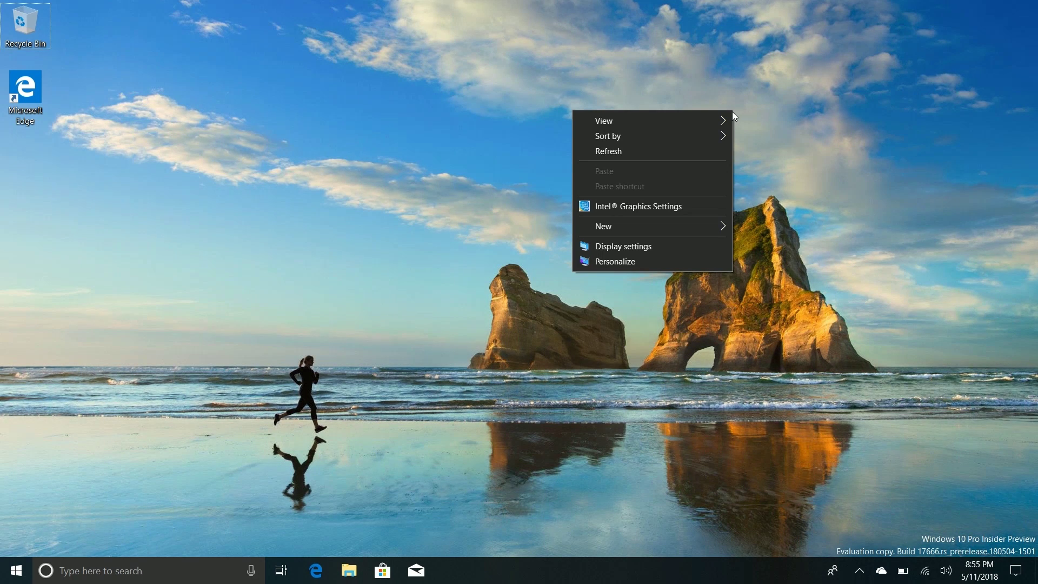
# Step: Open the dark File Explorer, preview the Desktop folder's dark context menu, and reposition the window
pyautogui.click(336, 335)
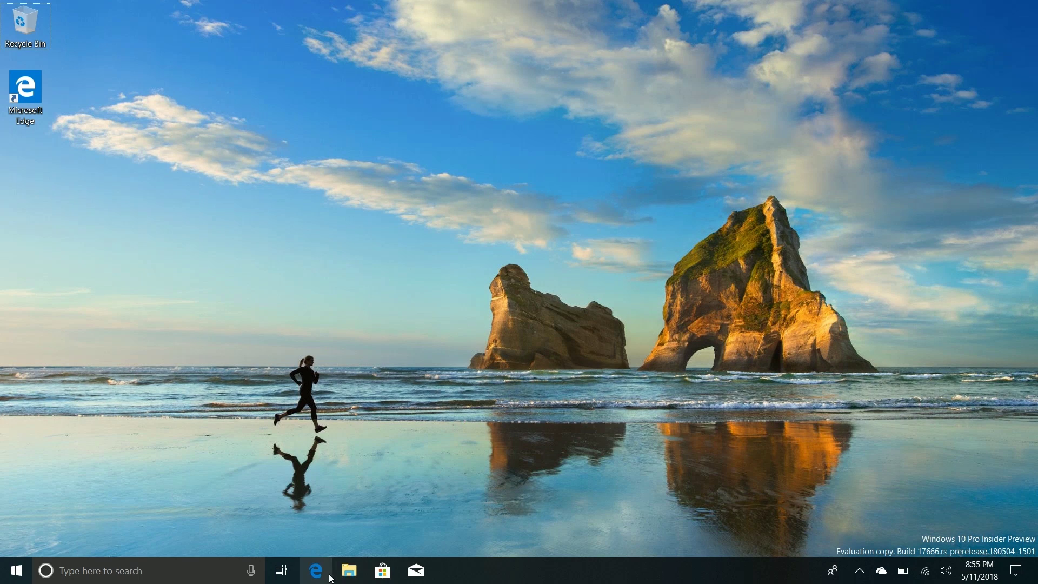
pyautogui.click(350, 571)
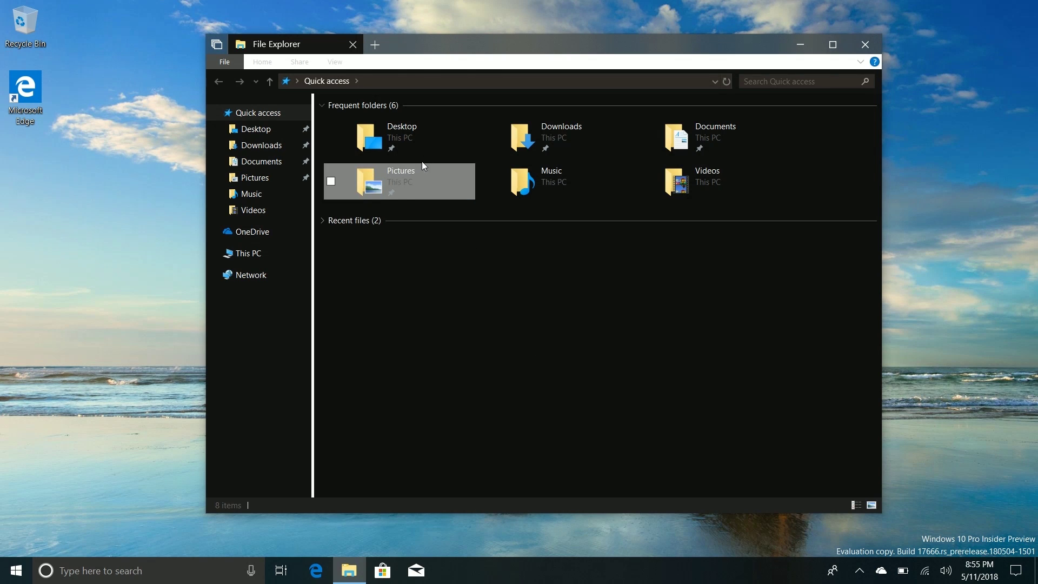
pyautogui.rightClick(424, 130)
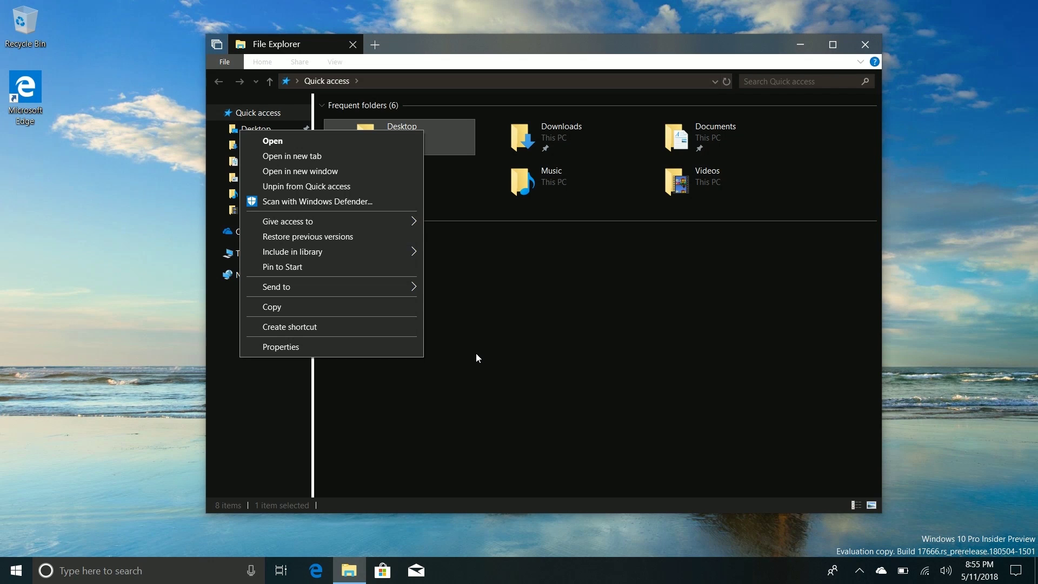
pyautogui.click(572, 313)
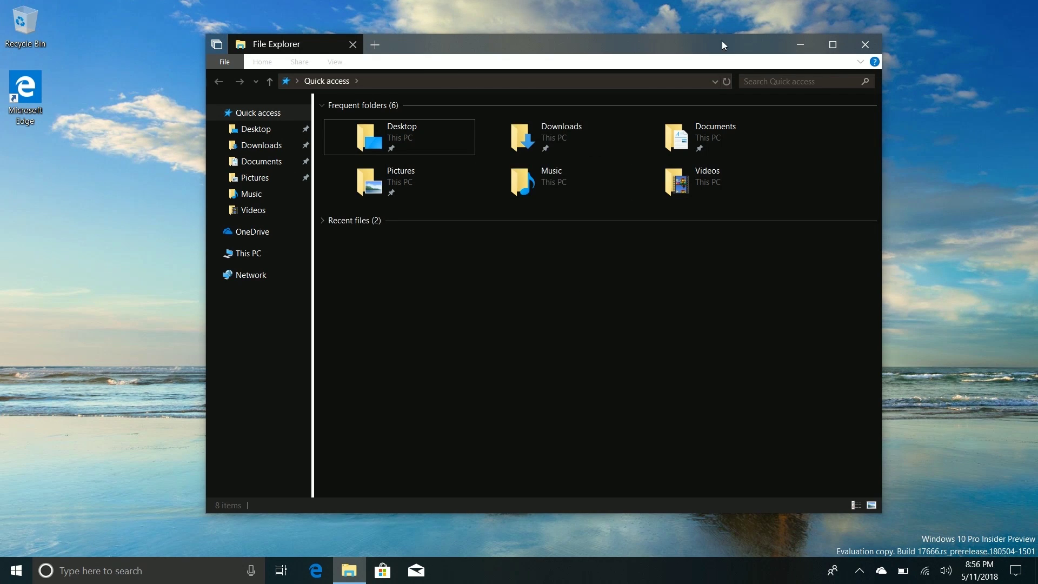
pyautogui.moveTo(574, 49); pyautogui.dragTo(538, 55)
# Step: Launch Notepad in a new tab of the File Explorer window by searching 'notepad'
pyautogui.click(332, 48)
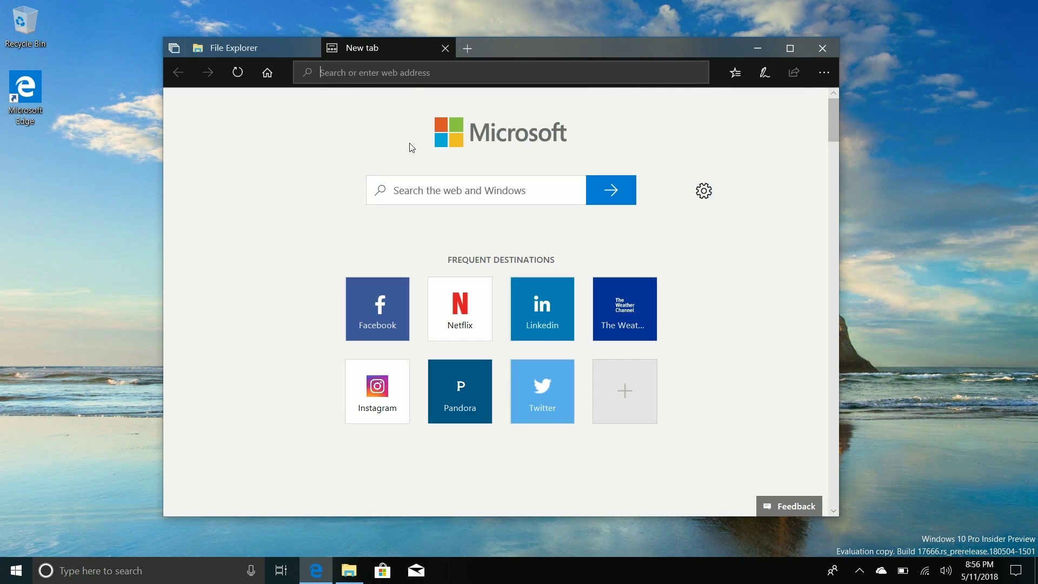
pyautogui.write('notepad')
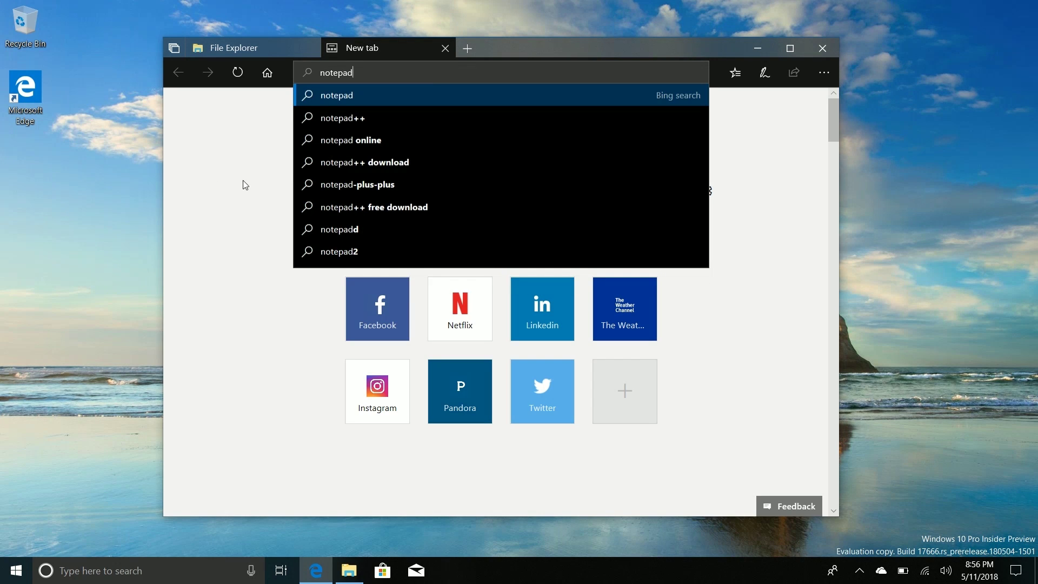
pyautogui.click(379, 190)
pyautogui.write('notp')
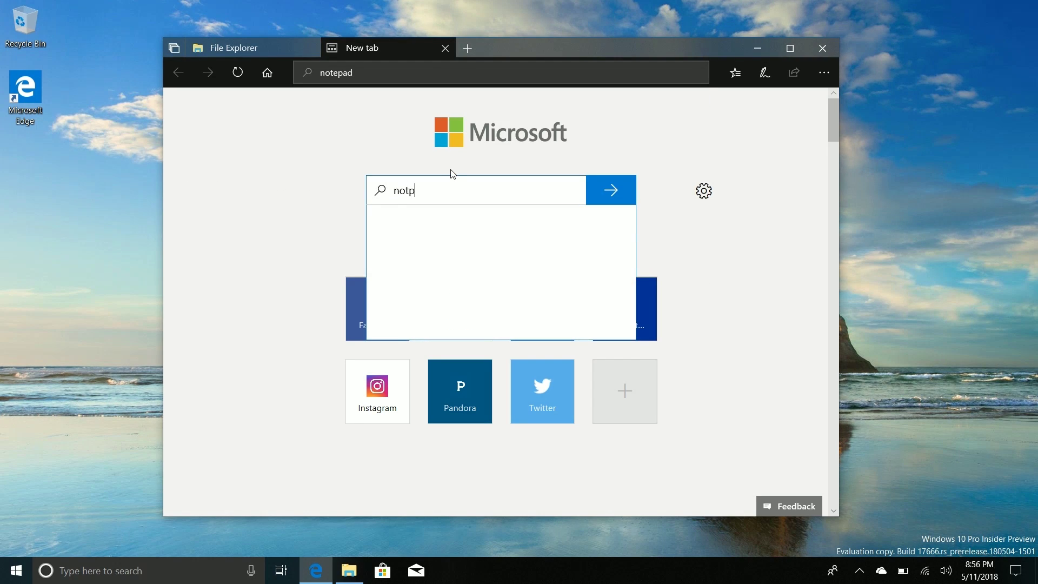
pyautogui.press('BackSpace')
pyautogui.write('epad')
pyautogui.press('Return')
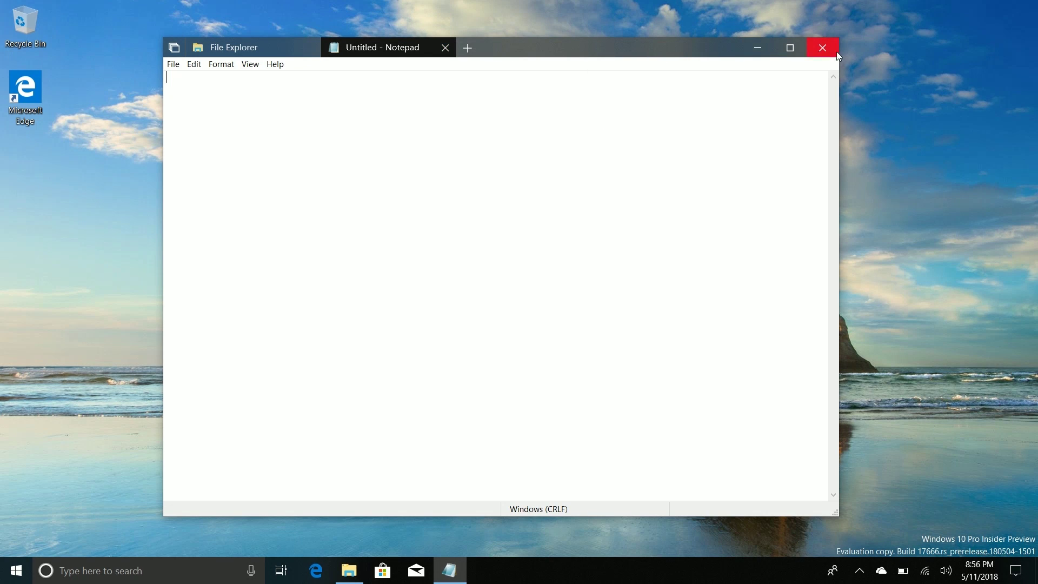
# Step: Dismiss the tab-restore tip, maximize and restore the grouped window, and reposition it
pyautogui.moveTo(601, 56)
pyautogui.mouseDown()
pyautogui.moveTo(572, 93)
pyautogui.moveTo(626, 54)
pyautogui.moveTo(613, 40)
pyautogui.mouseUp()
pyautogui.click(186, 34)
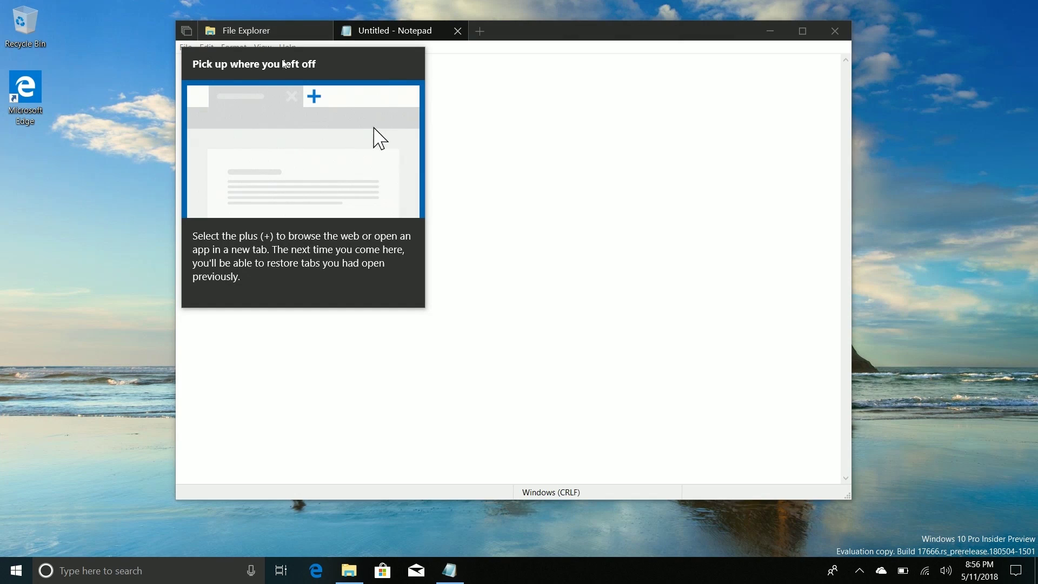
pyautogui.click(551, 81)
pyautogui.click(802, 31)
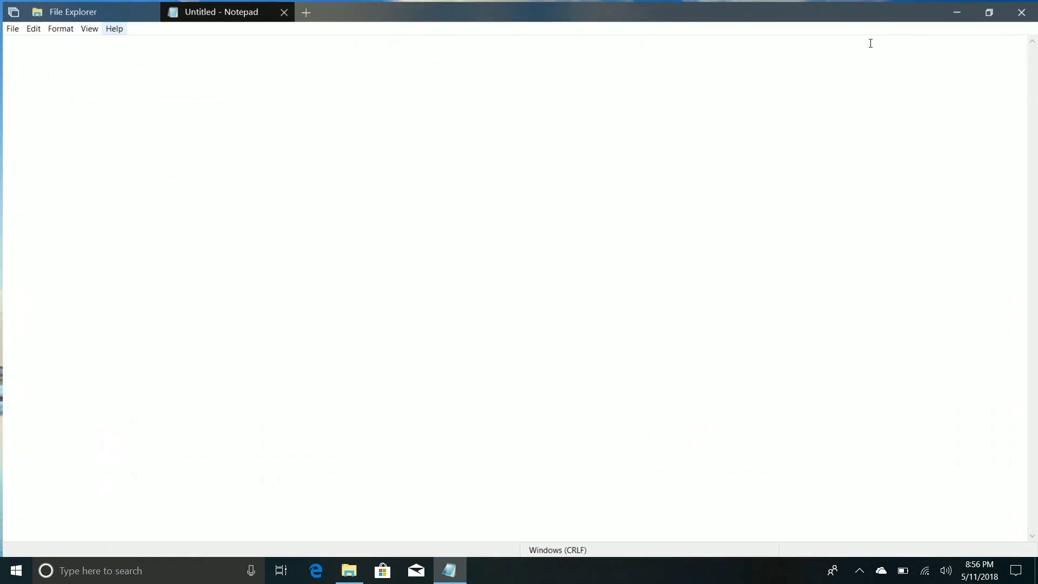
pyautogui.click(988, 8)
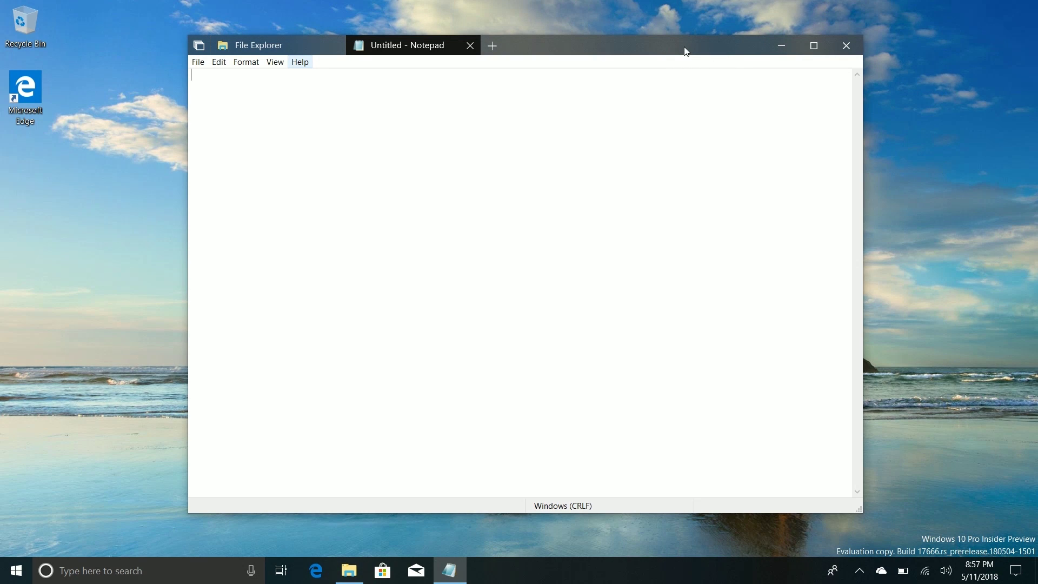
pyautogui.moveTo(686, 52)
pyautogui.mouseDown()
pyautogui.moveTo(541, 51)
pyautogui.moveTo(669, 48)
pyautogui.mouseUp()
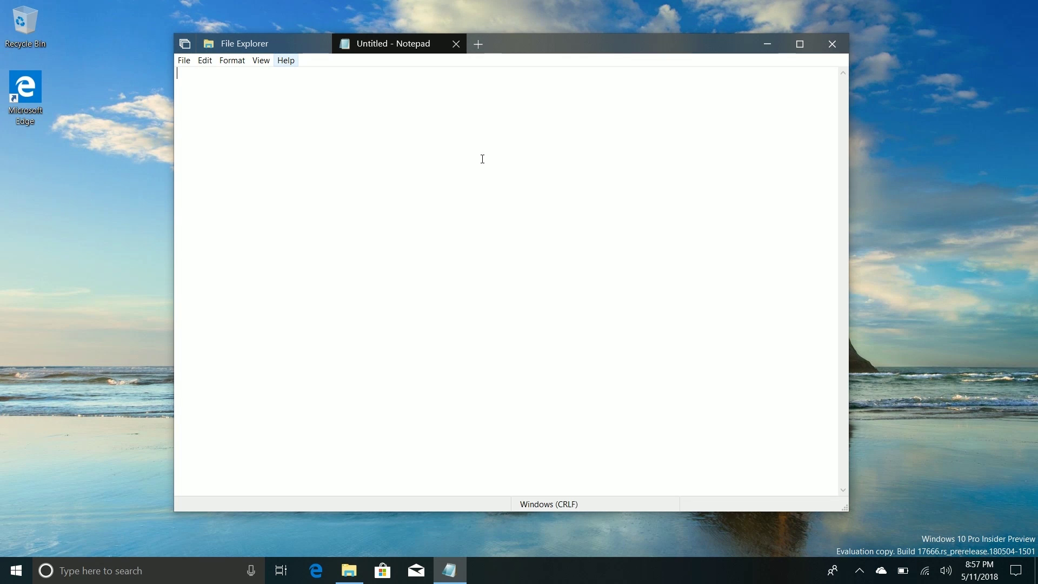
# Step: Type 'hello' in Notepad and search it with Bing from the context menu
pyautogui.write('hello')
pyautogui.hotkey('ctrl', 'a')
pyautogui.rightClick(189, 76)
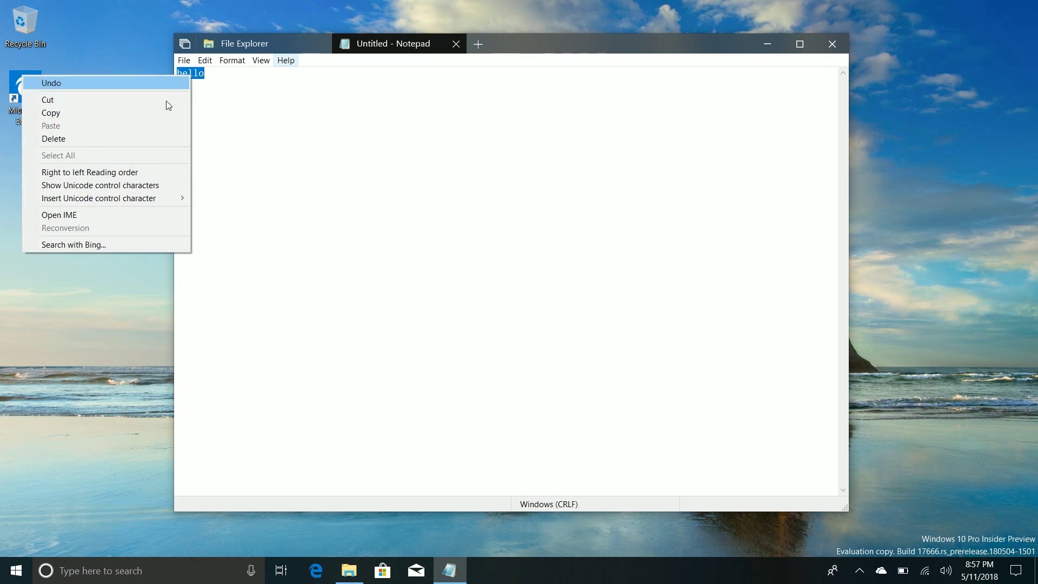
pyautogui.click(86, 244)
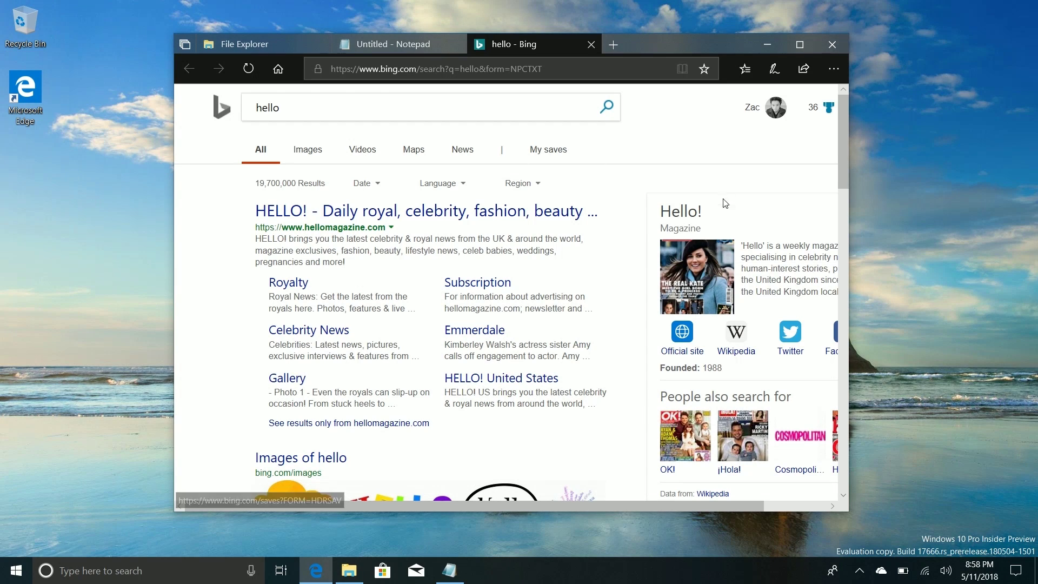
# Step: Widen and shift the browser window, then return to the Notepad tab
pyautogui.moveTo(849, 450); pyautogui.dragTo(958, 450)
pyautogui.moveTo(798, 42); pyautogui.dragTo(741, 39)
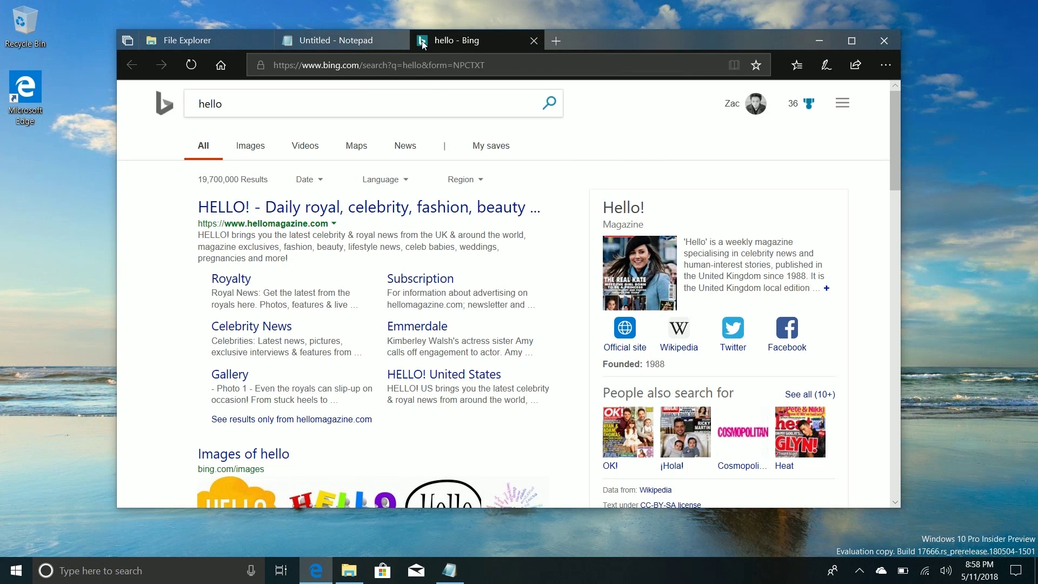
pyautogui.click(342, 39)
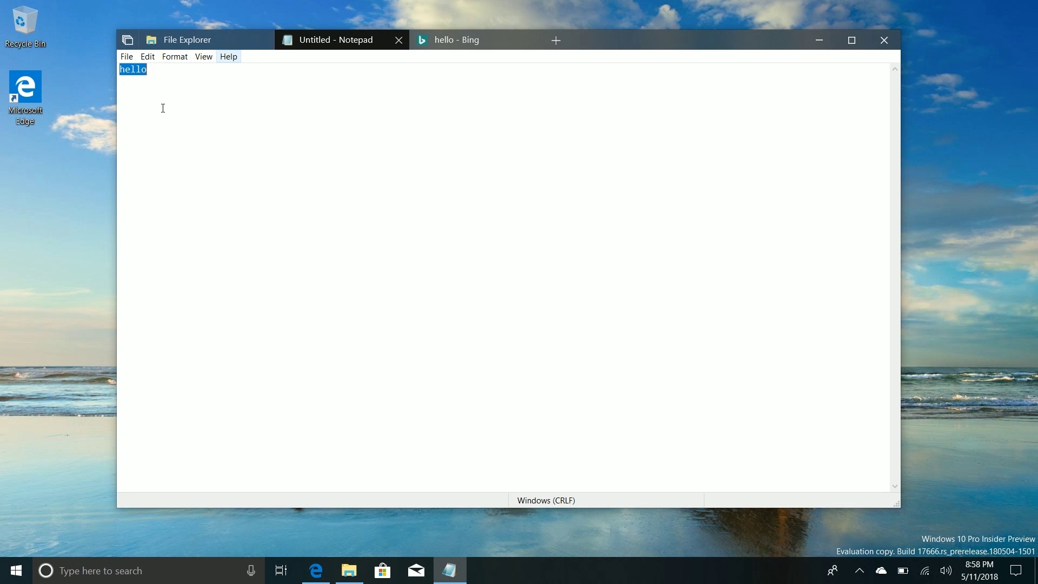
# Step: Check the Clipboard settings toggles, then show the clipboard history with 'hello' over Notepad
pyautogui.click(16, 570)
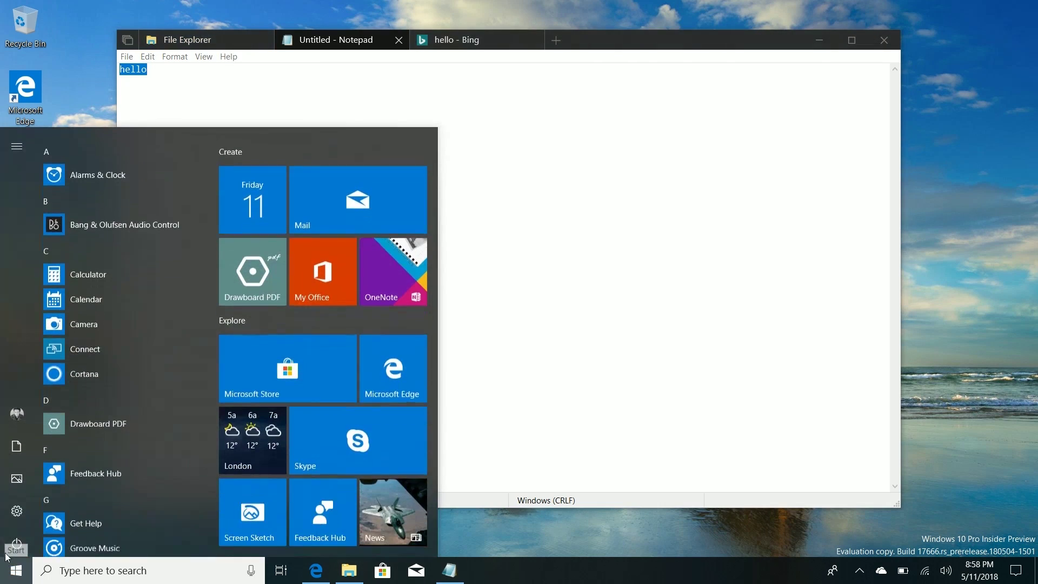
pyautogui.click(16, 508)
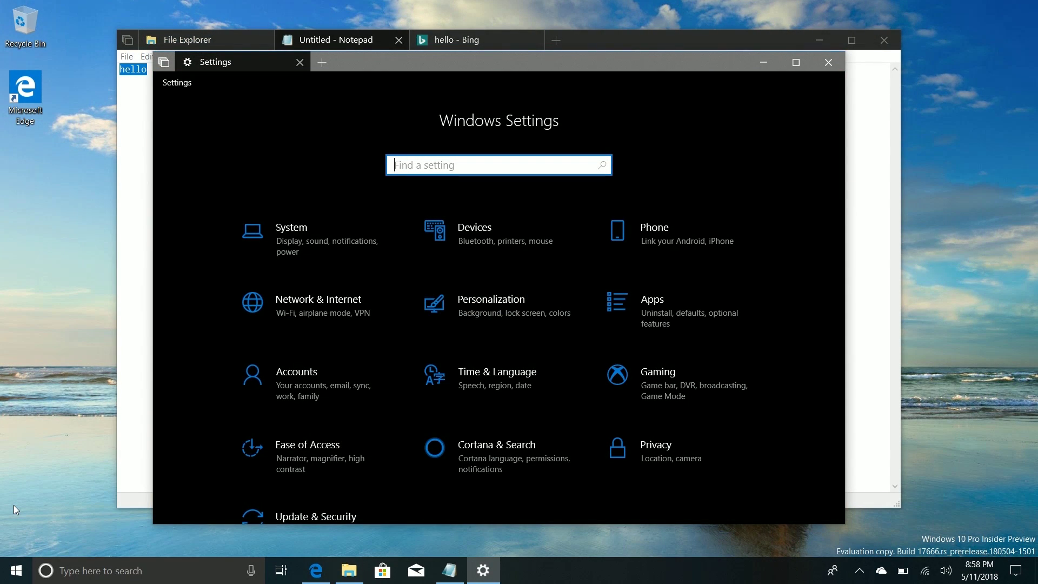
pyautogui.click(290, 231)
pyautogui.scroll(-5, 245, 324)
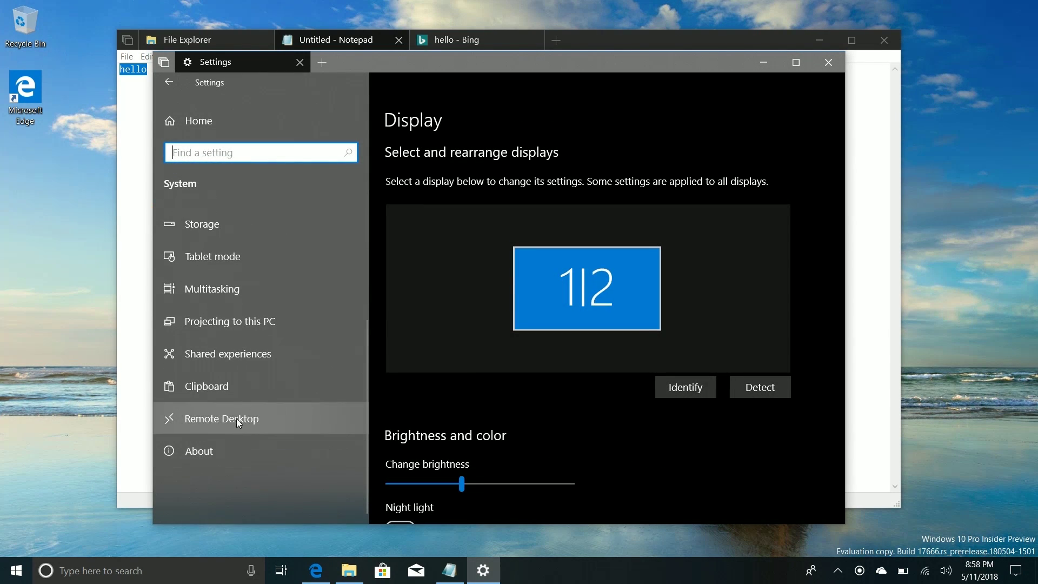
pyautogui.click(228, 397)
pyautogui.scroll(-2, 569, 400)
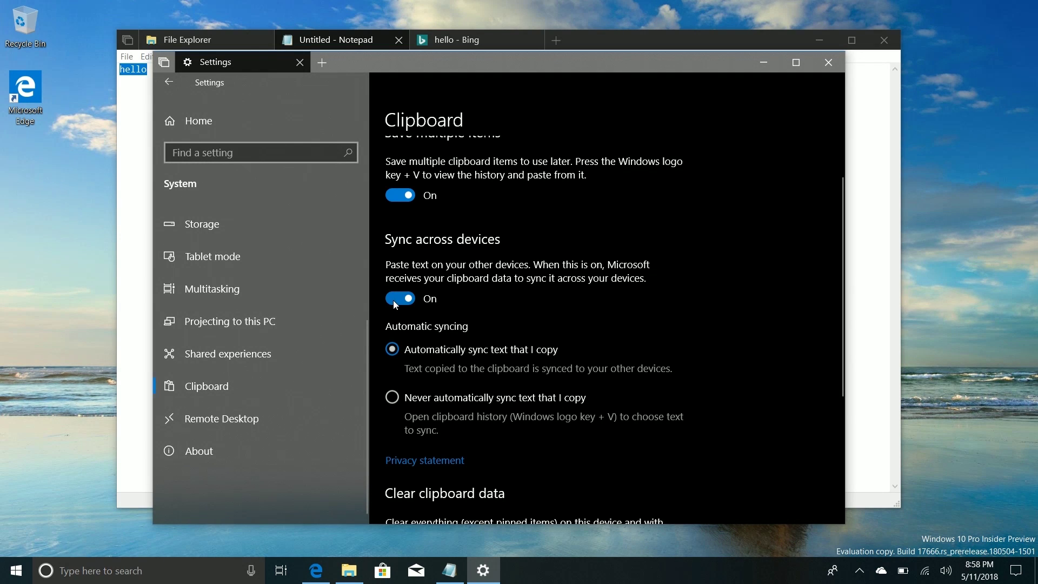
pyautogui.hotkey('alt', 'Tab')
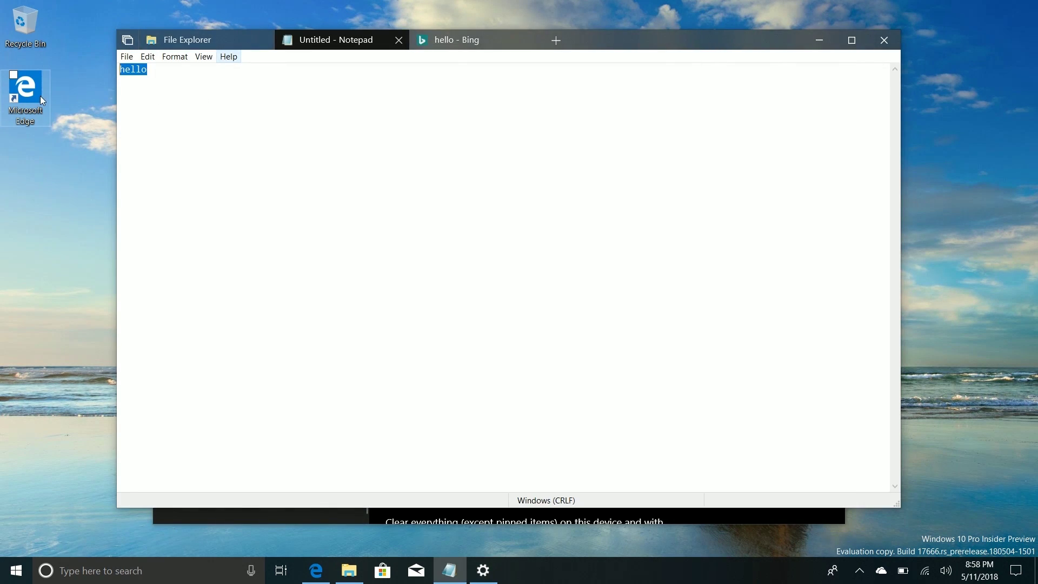
pyautogui.press('super+v')
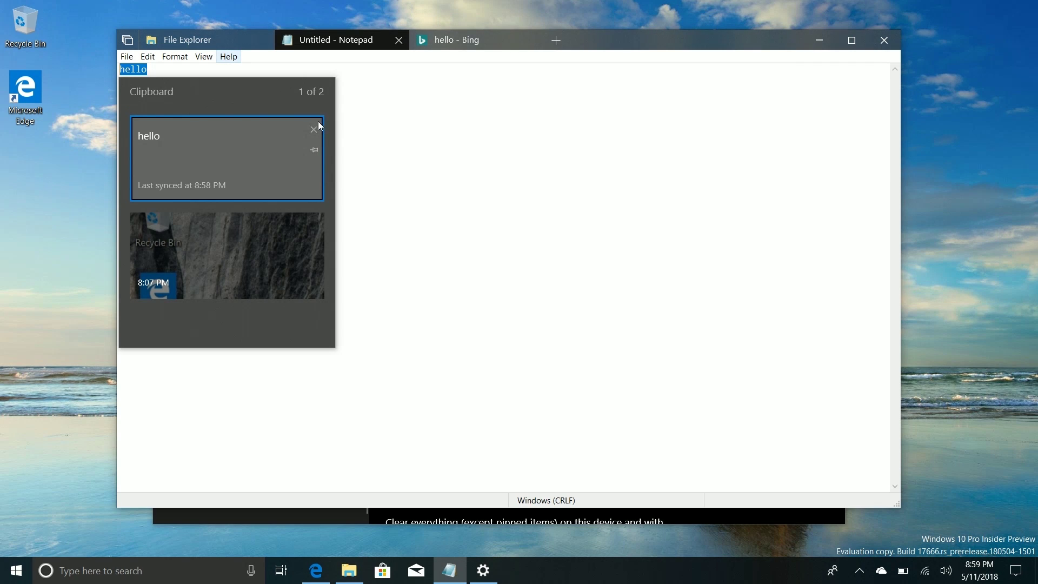
# Step: Turn off automatic syncing of copied text, then view the clipboard history over Notepad
pyautogui.click(476, 575)
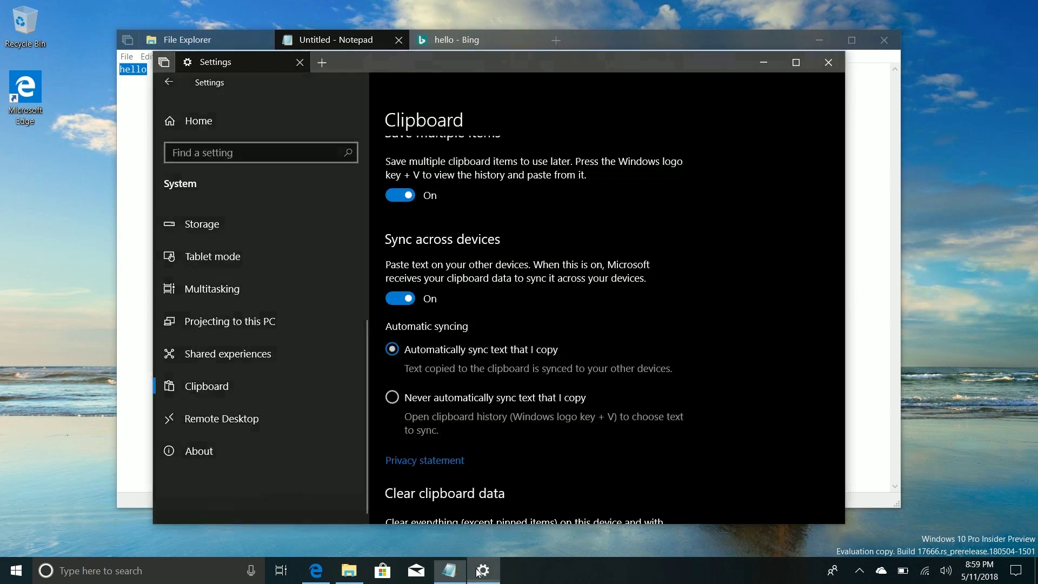
pyautogui.click(433, 398)
pyautogui.click(137, 269)
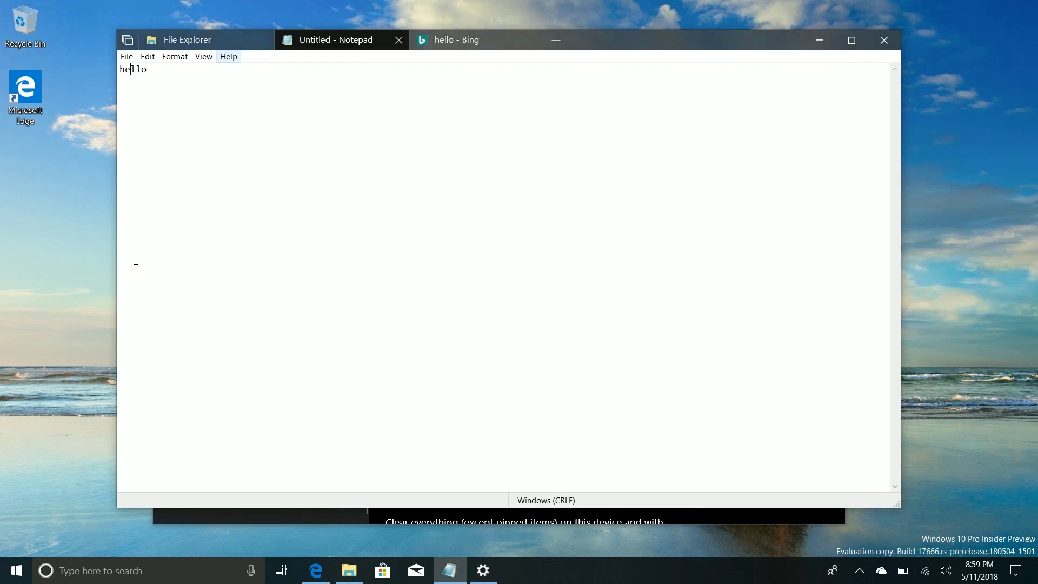
pyautogui.press('super')
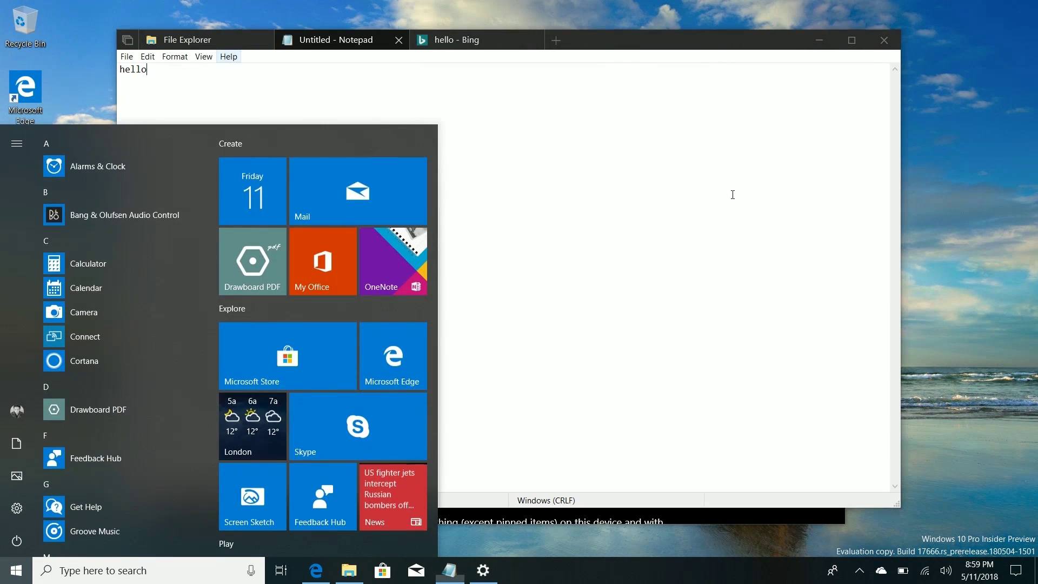
pyautogui.press('super+v')
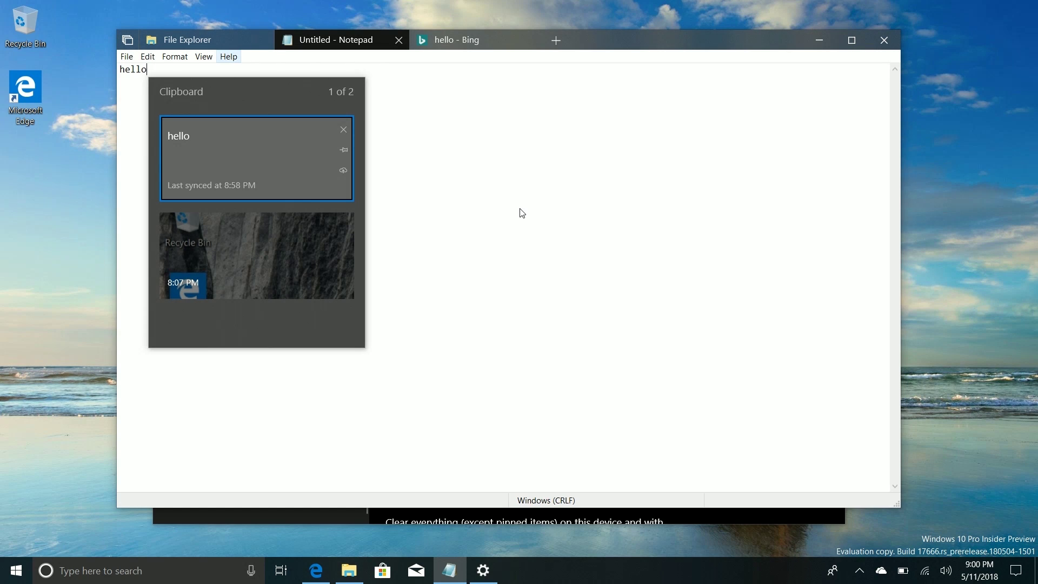
pyautogui.press('Escape')
# Step: Set clipboard syncing back to 'Automatically sync text that I copy'
pyautogui.click(485, 571)
pyautogui.scroll(-4, 505, 394)
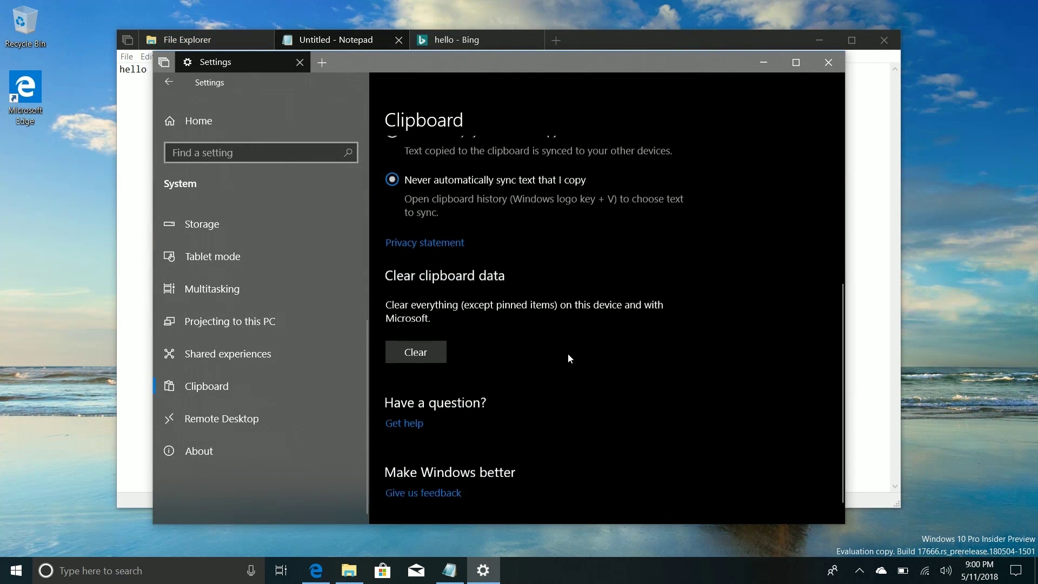
pyautogui.scroll(1, 568, 357)
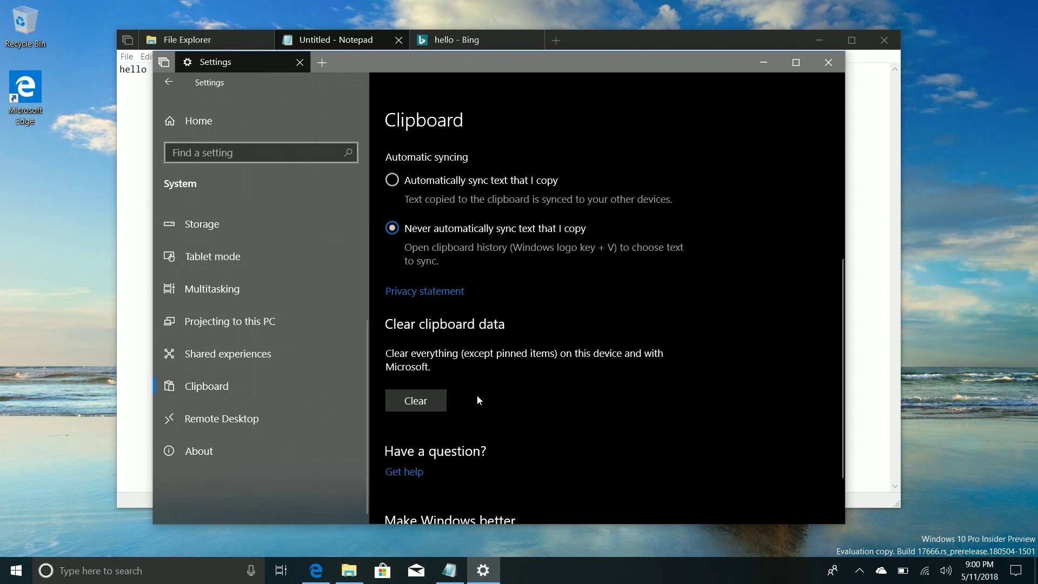
pyautogui.scroll(5, 476, 397)
pyautogui.click(449, 417)
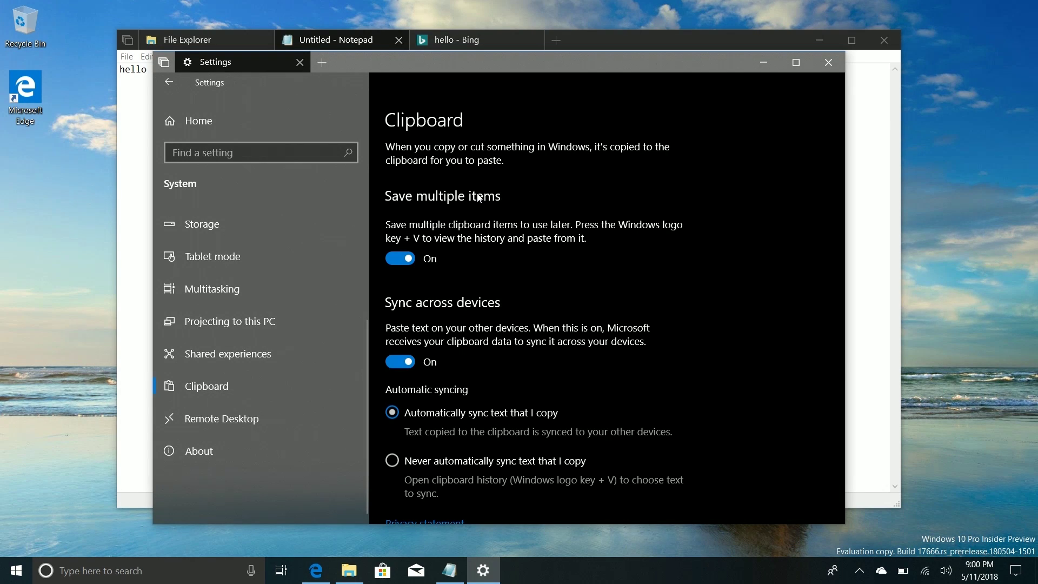
# Step: Show the desktop and drag the Feedback Hub Start tile onto Screen Sketch
pyautogui.scroll(4, 271, 327)
pyautogui.press('super+d')
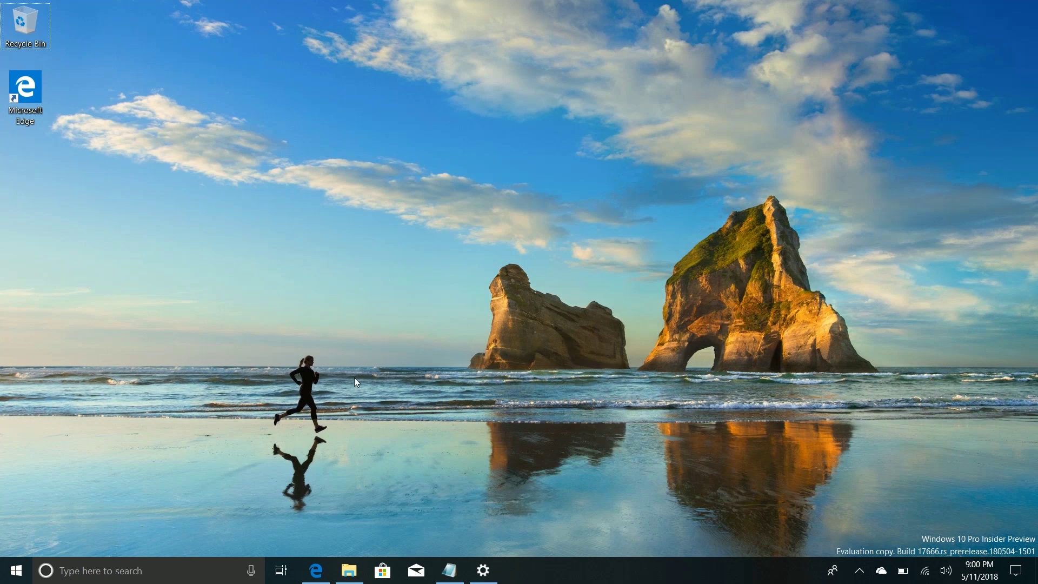
pyautogui.click(15, 571)
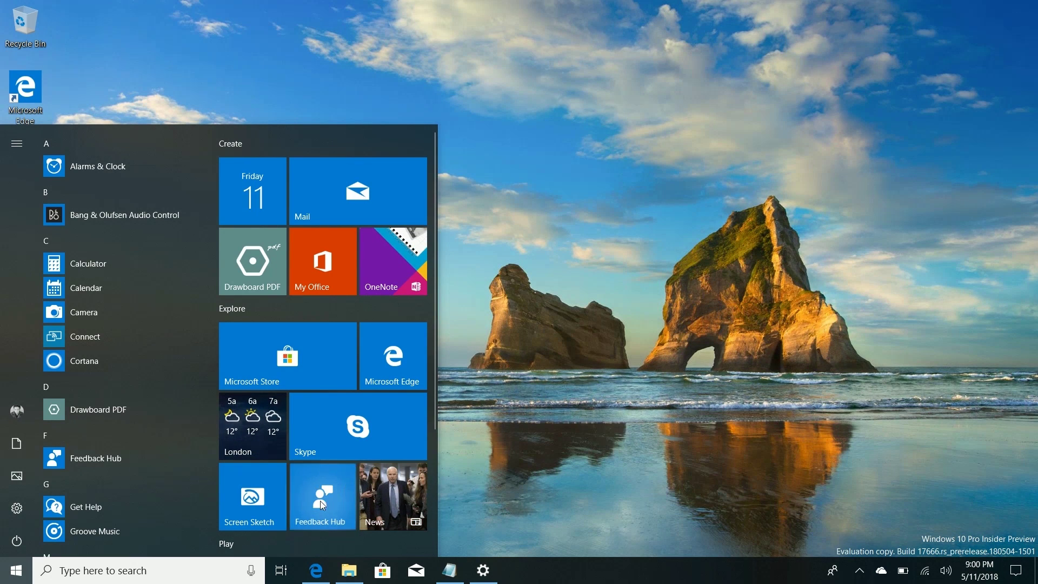
pyautogui.moveTo(320, 501)
pyautogui.mouseDown()
pyautogui.moveTo(249, 518)
pyautogui.moveTo(326, 407)
pyautogui.moveTo(256, 390)
pyautogui.moveTo(288, 378)
pyautogui.moveTo(248, 388)
pyautogui.moveTo(279, 403)
pyautogui.moveTo(266, 391)
pyautogui.mouseUp()
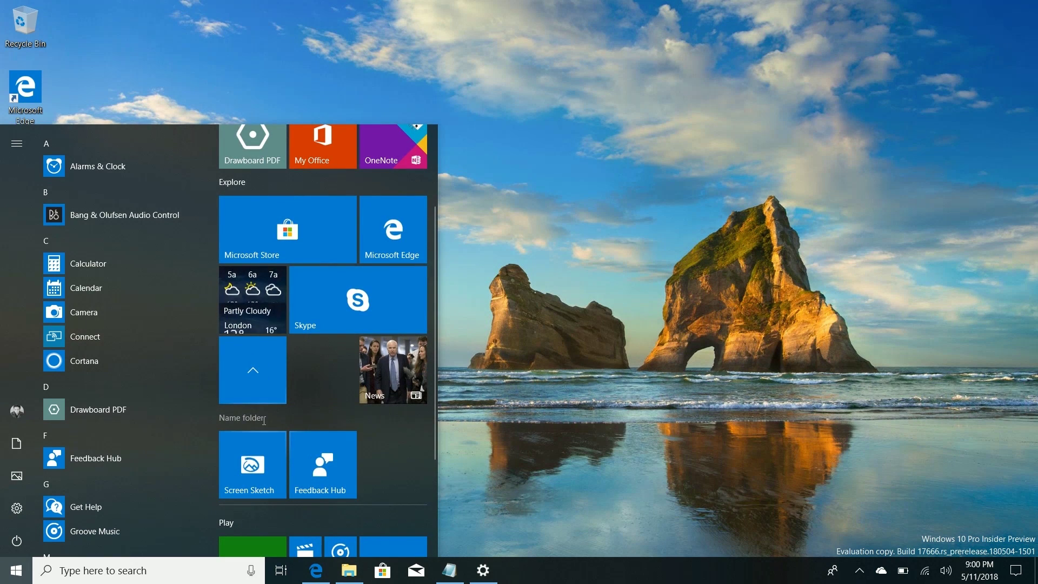
# Step: Name the new tile folder 'Stuff' and collapse it into a single tile
pyautogui.click(264, 419)
pyautogui.write('Stuff')
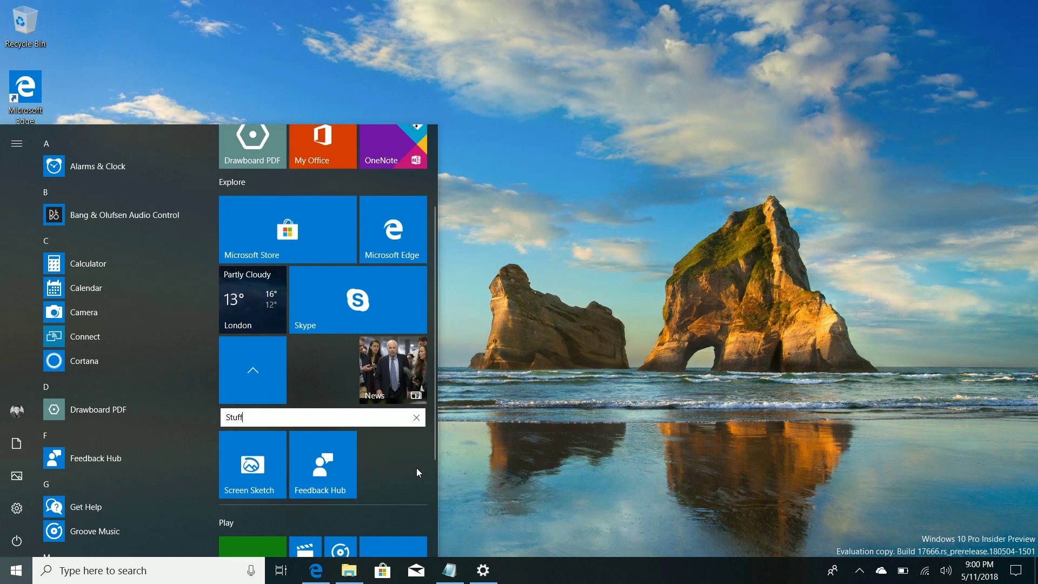
pyautogui.click(328, 387)
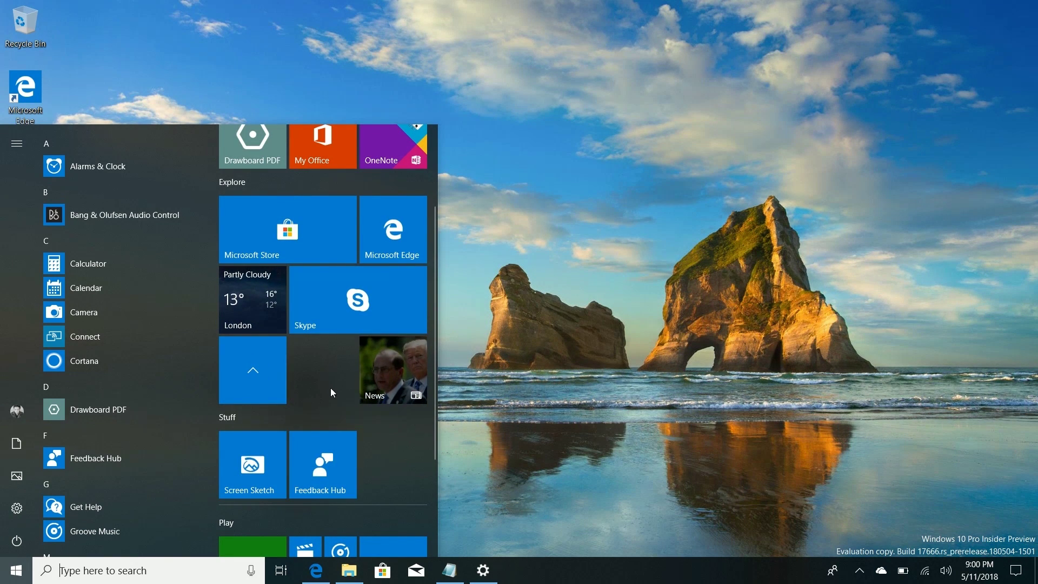
pyautogui.click(245, 390)
pyautogui.click(265, 391)
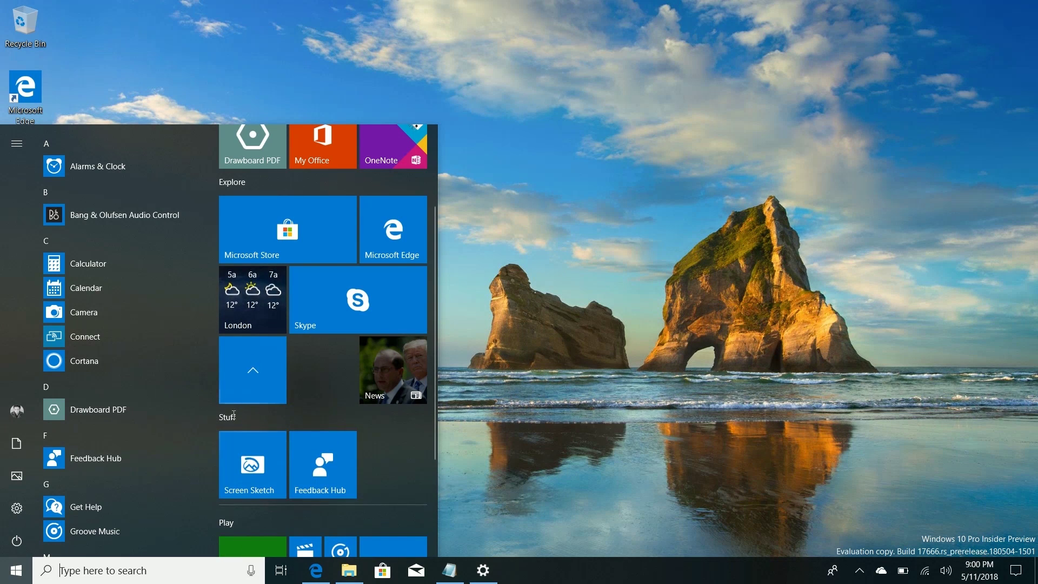
pyautogui.click(254, 396)
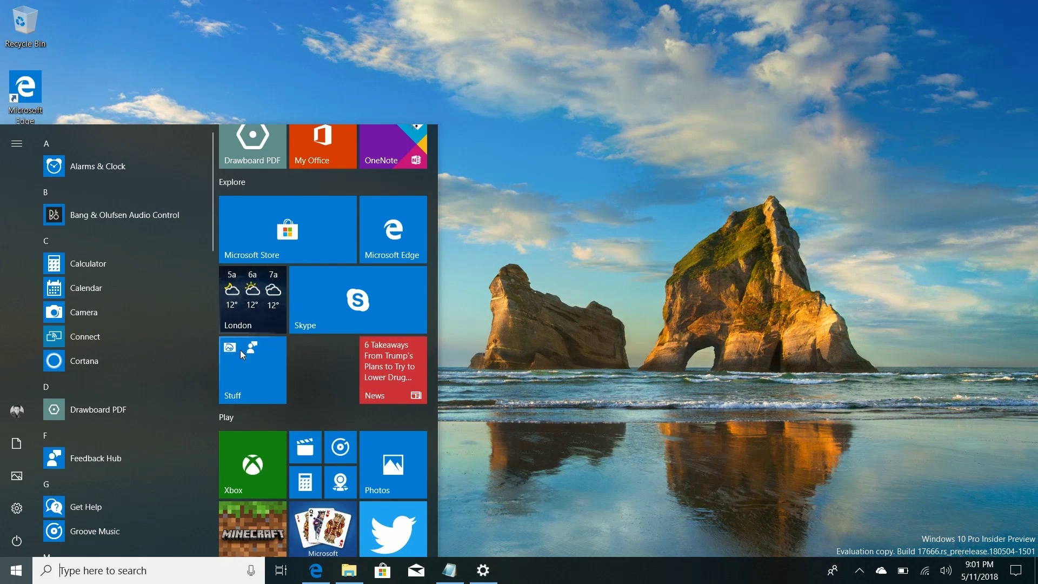
pyautogui.press('Escape')
pyautogui.press('super+s')
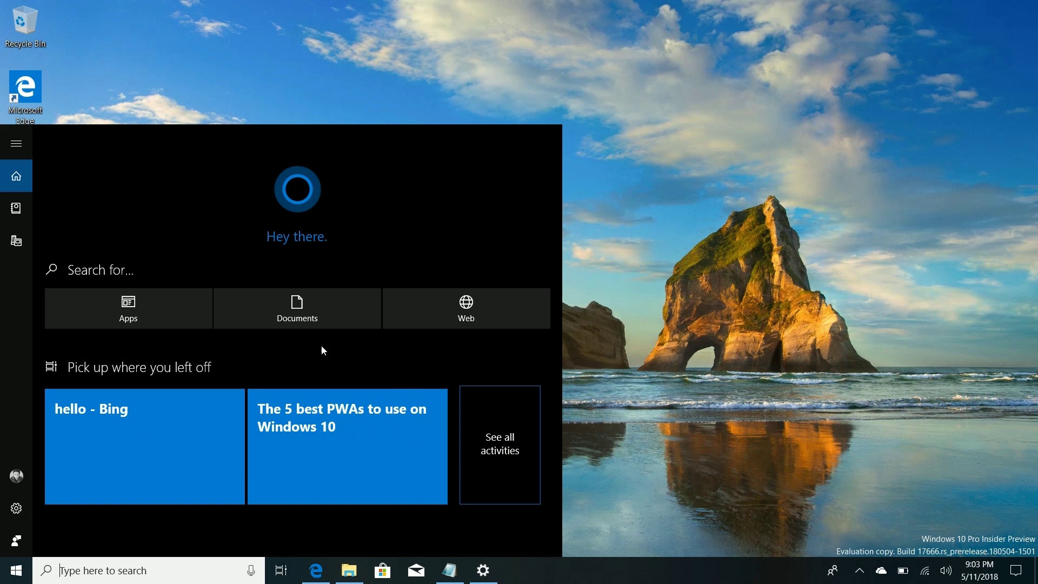
# Step: Review the 'Pick up where you left off' activities in the search panel
pyautogui.click(306, 327)
# Step: Show all recent activities in Timeline and scroll through them
pyautogui.click(493, 429)
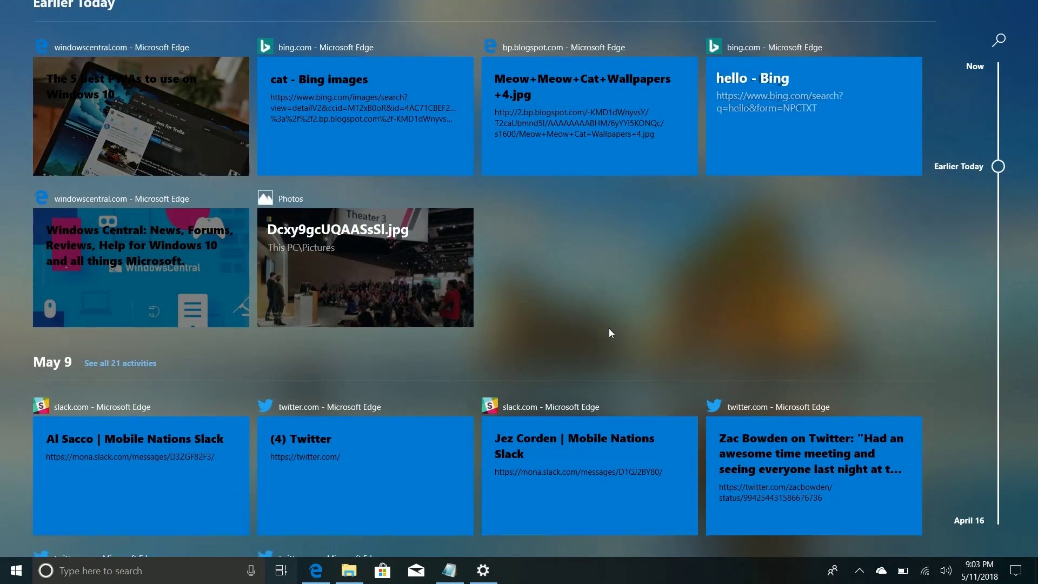
pyautogui.scroll(5, 609, 333)
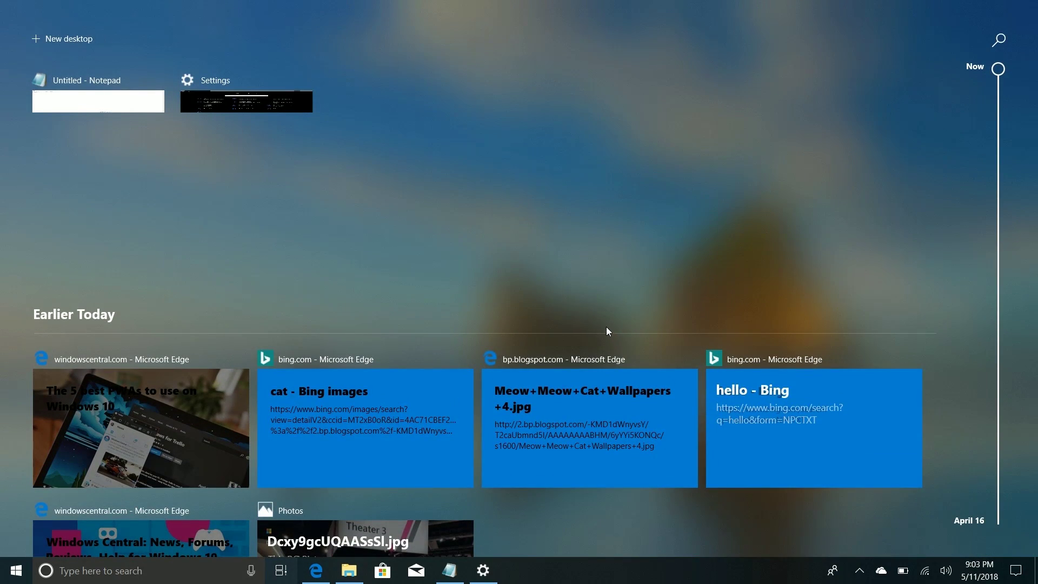
pyautogui.scroll(-10, 512, 243)
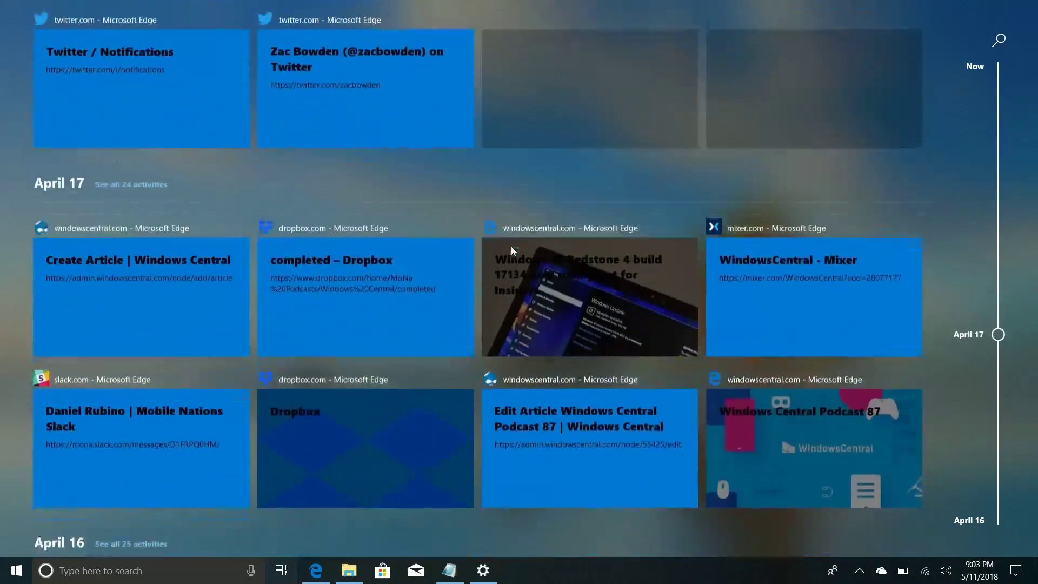
pyautogui.scroll(10, 533, 283)
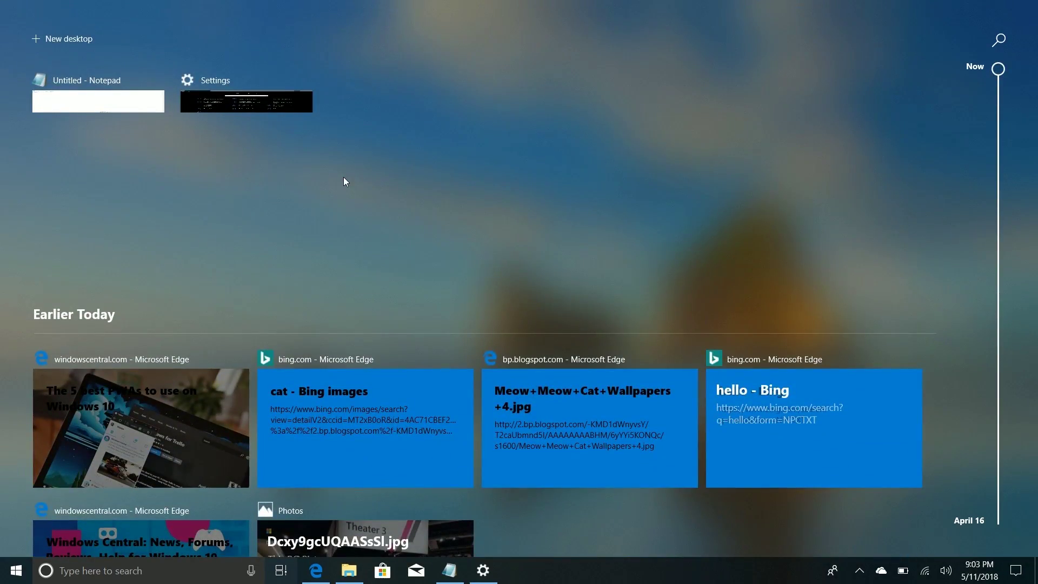
# Step: Switch to Settings, then bring File Explorer back through Task View
pyautogui.click(270, 97)
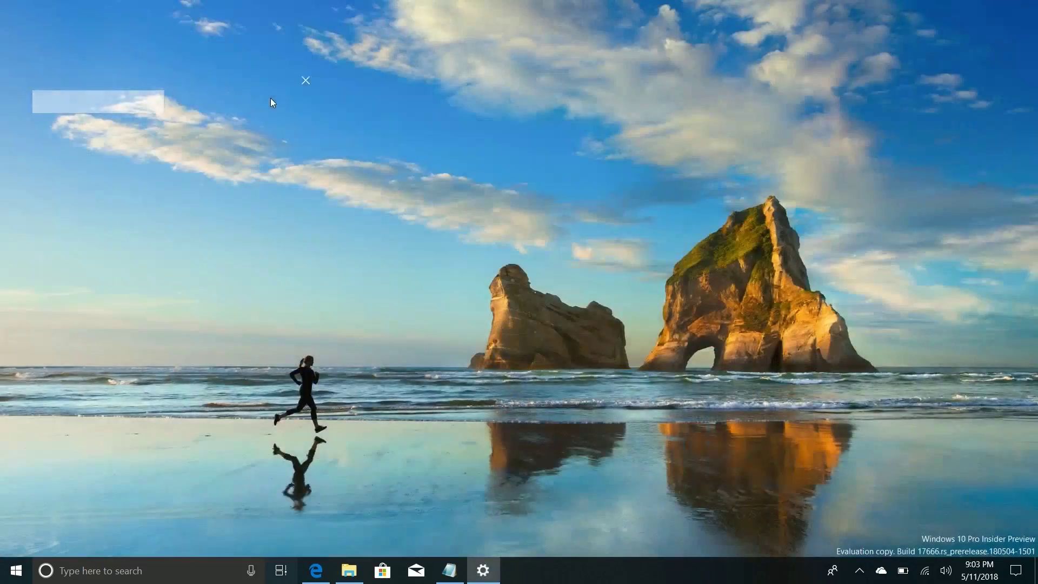
pyautogui.click(349, 571)
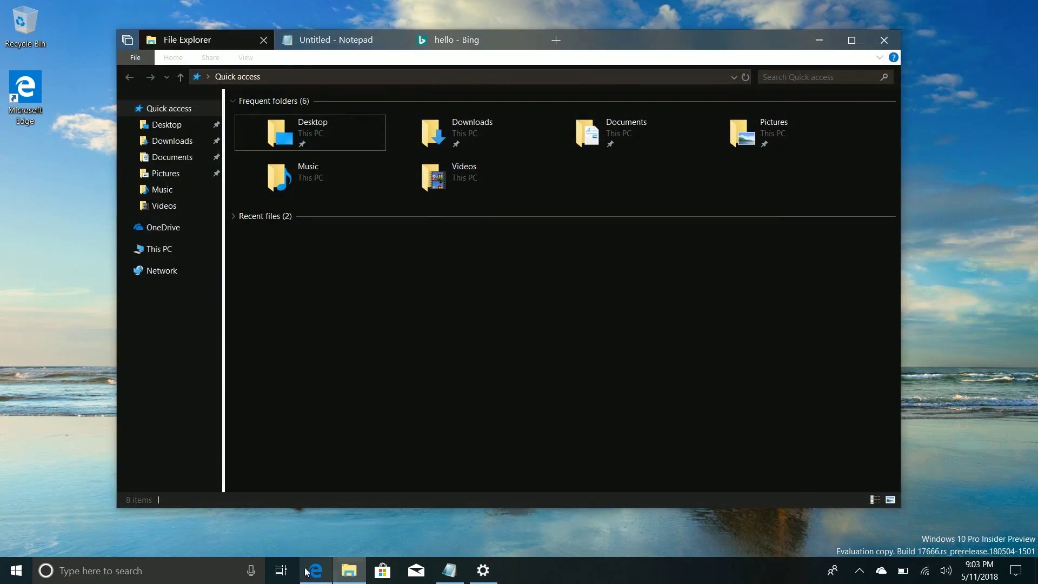
pyautogui.click(281, 571)
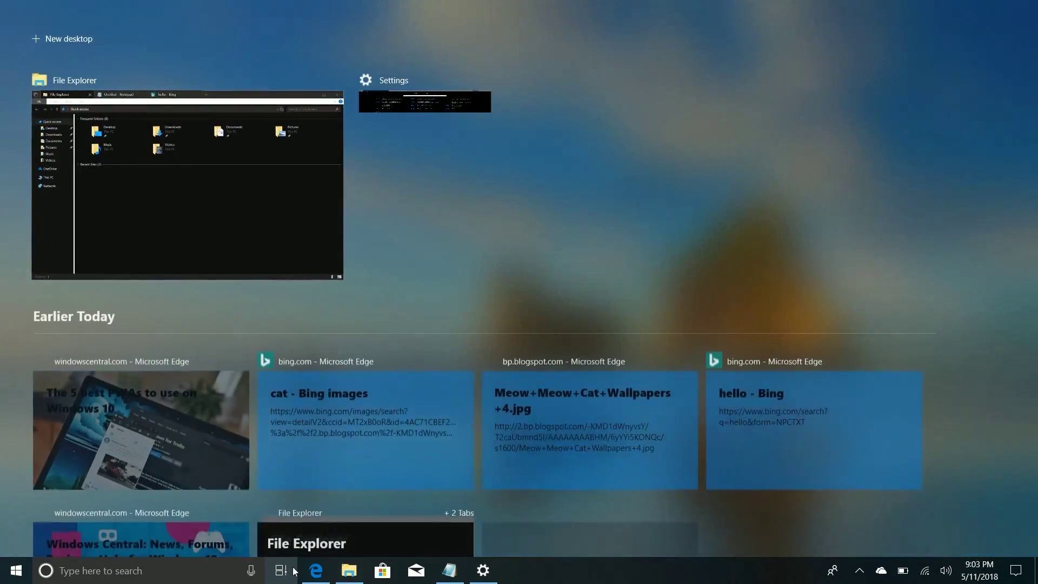
pyautogui.click(257, 226)
pyautogui.click(281, 569)
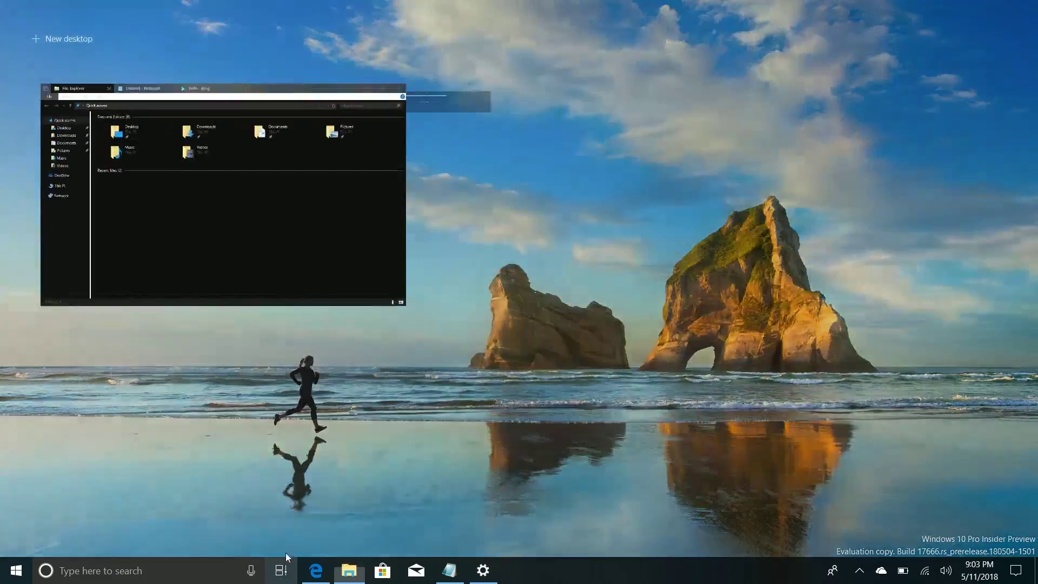
pyautogui.click(229, 228)
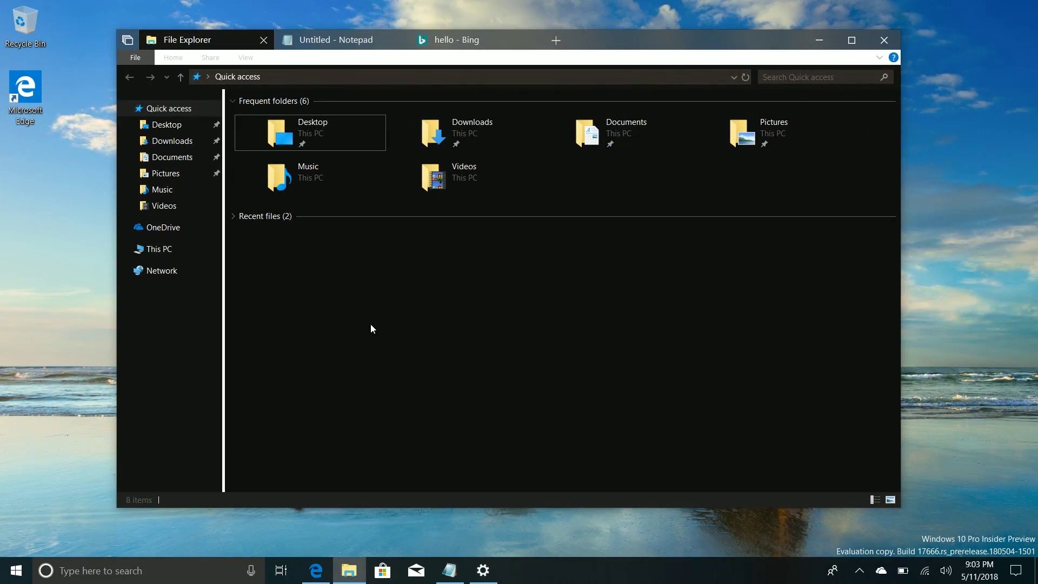
pyautogui.click(281, 570)
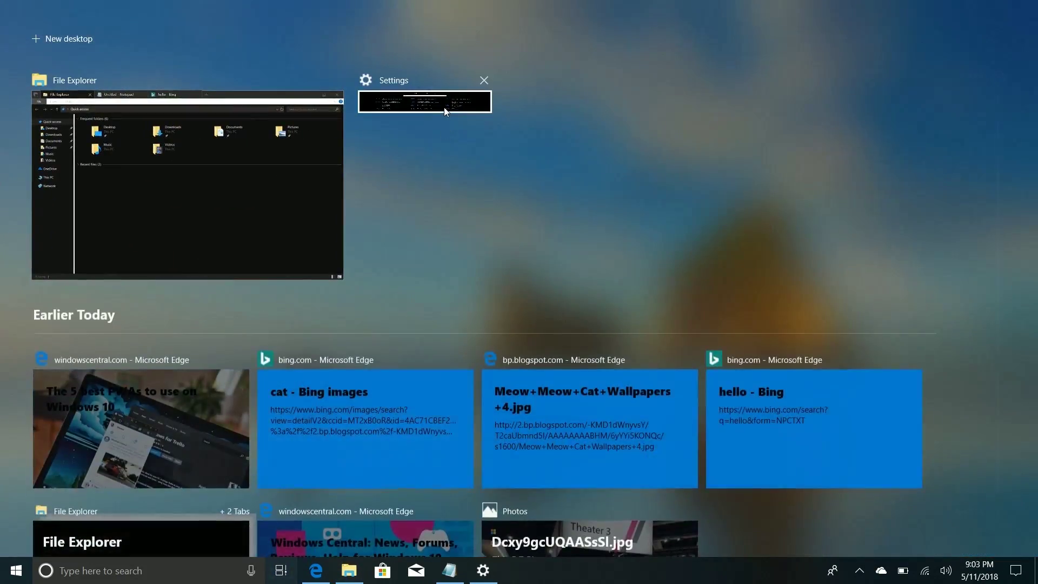
pyautogui.click(453, 134)
# Step: Alternate between Settings and File Explorer in Task View, then minimize both windows
pyautogui.click(476, 574)
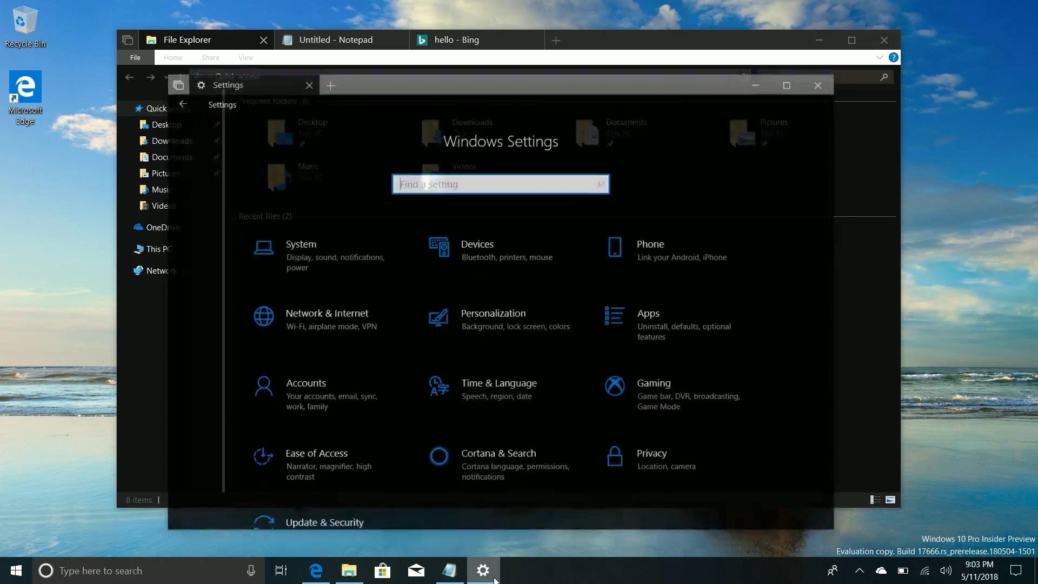
pyautogui.click(281, 570)
pyautogui.click(453, 222)
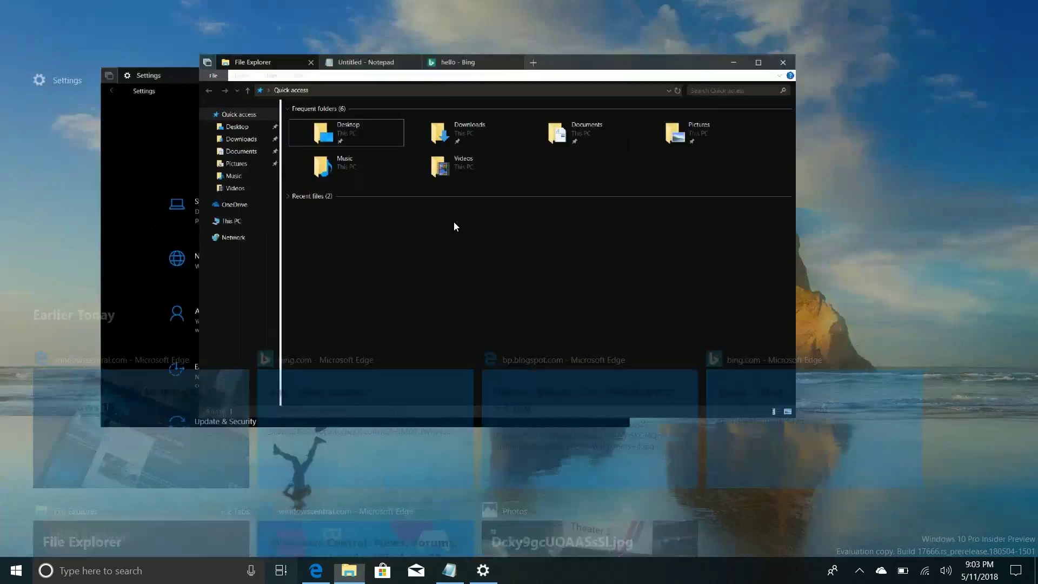
pyautogui.click(281, 570)
pyautogui.click(478, 203)
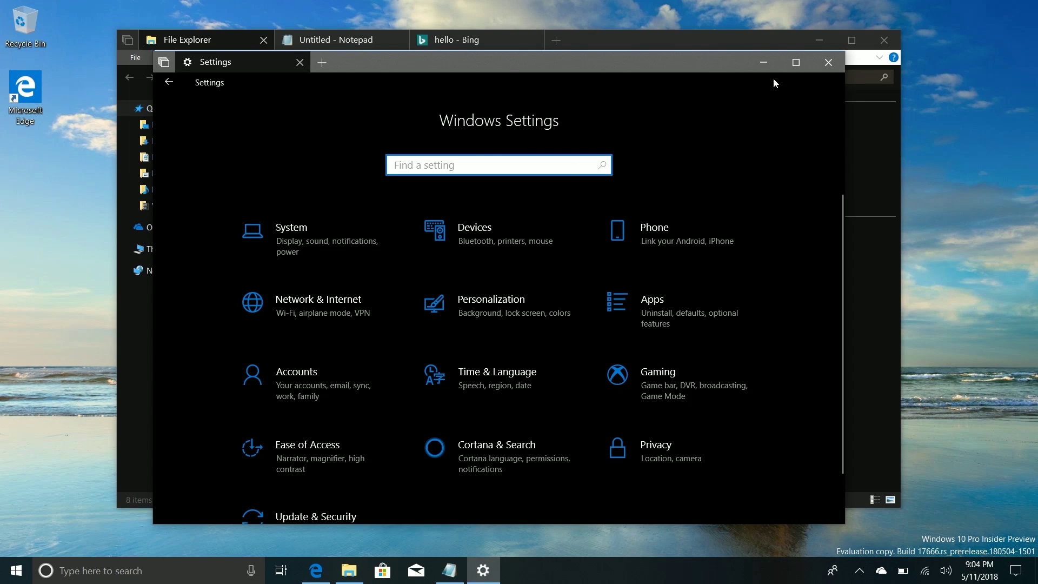
pyautogui.click(764, 63)
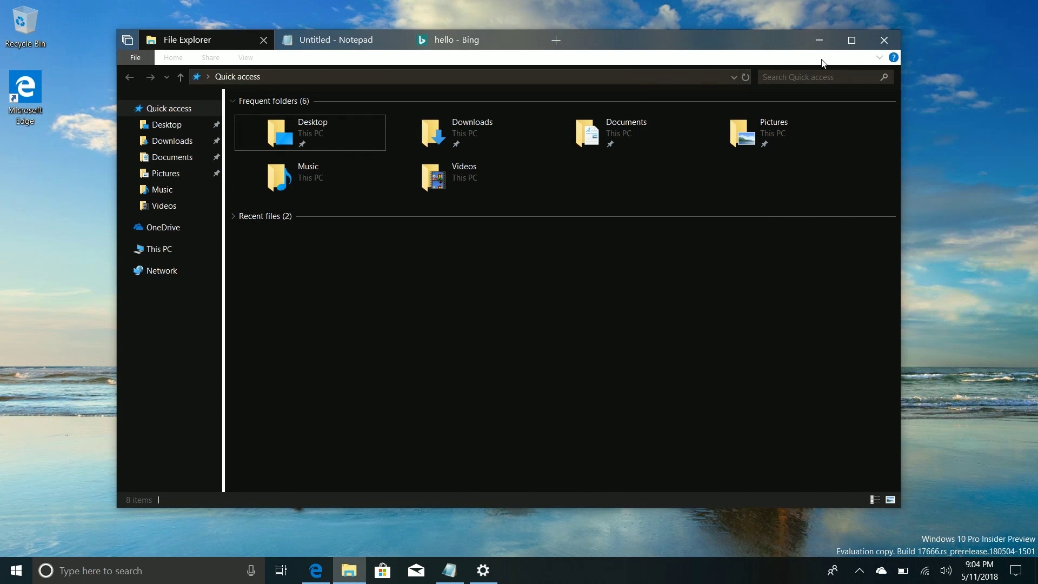
pyautogui.click(819, 40)
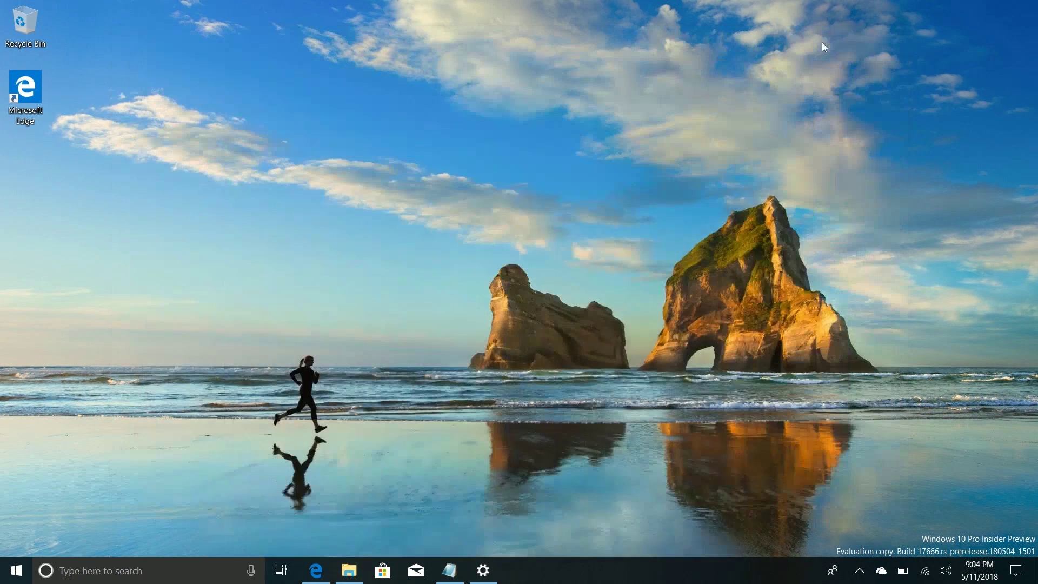
pyautogui.click(170, 577)
pyautogui.write('notepad')
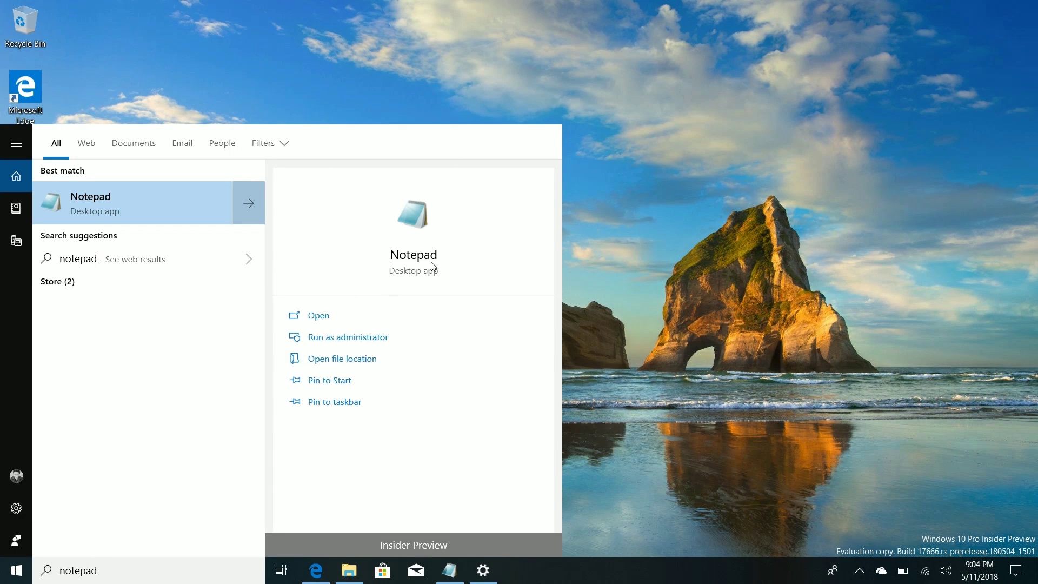
pyautogui.click(87, 143)
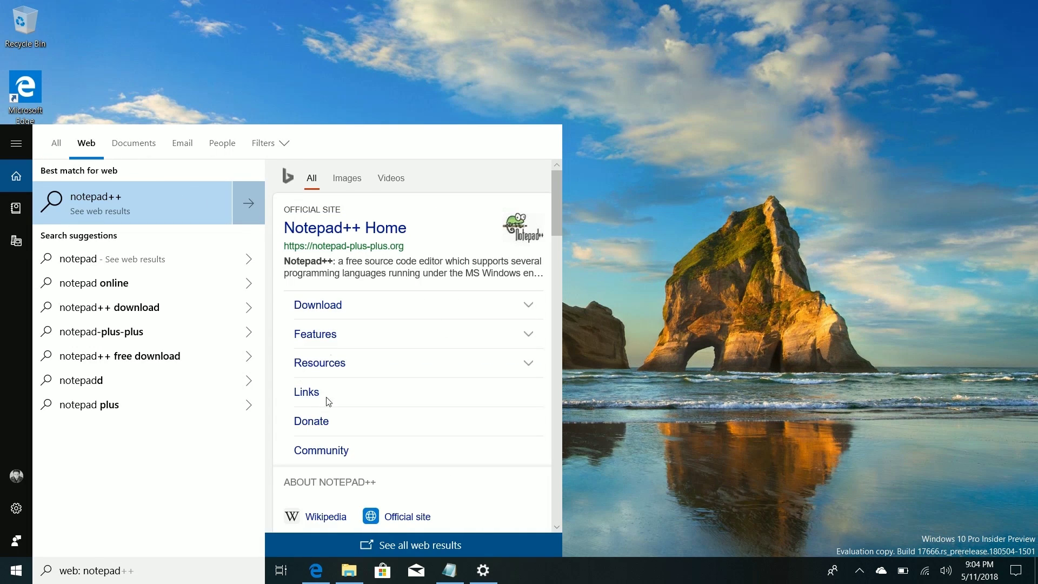
pyautogui.click(153, 153)
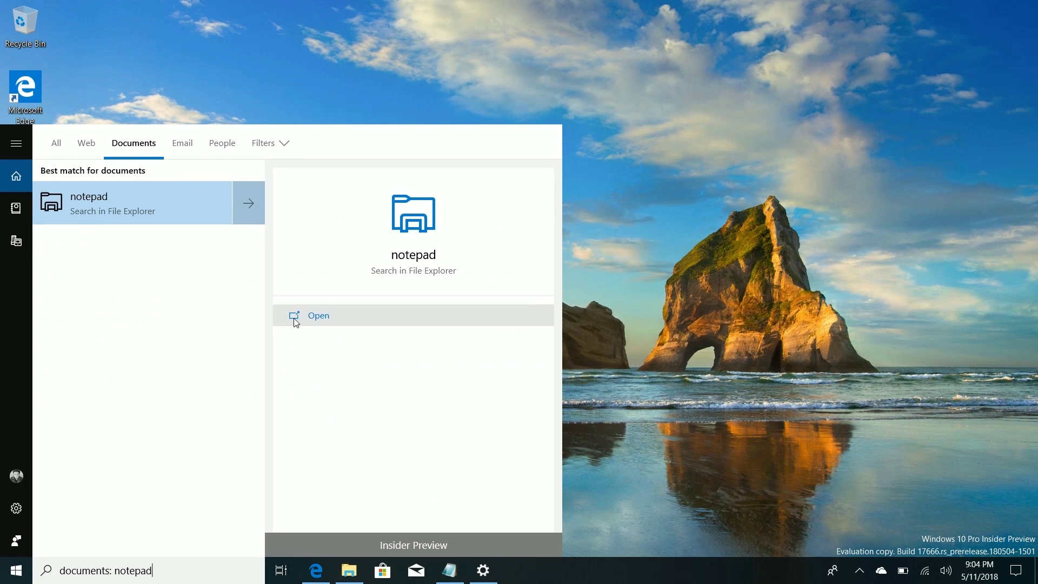
pyautogui.click(184, 144)
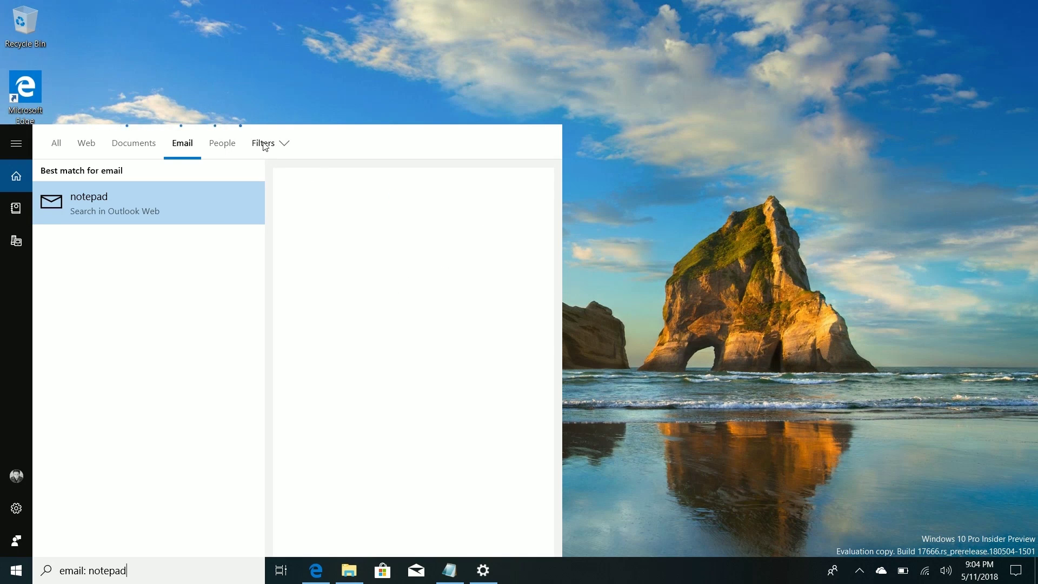
pyautogui.click(57, 144)
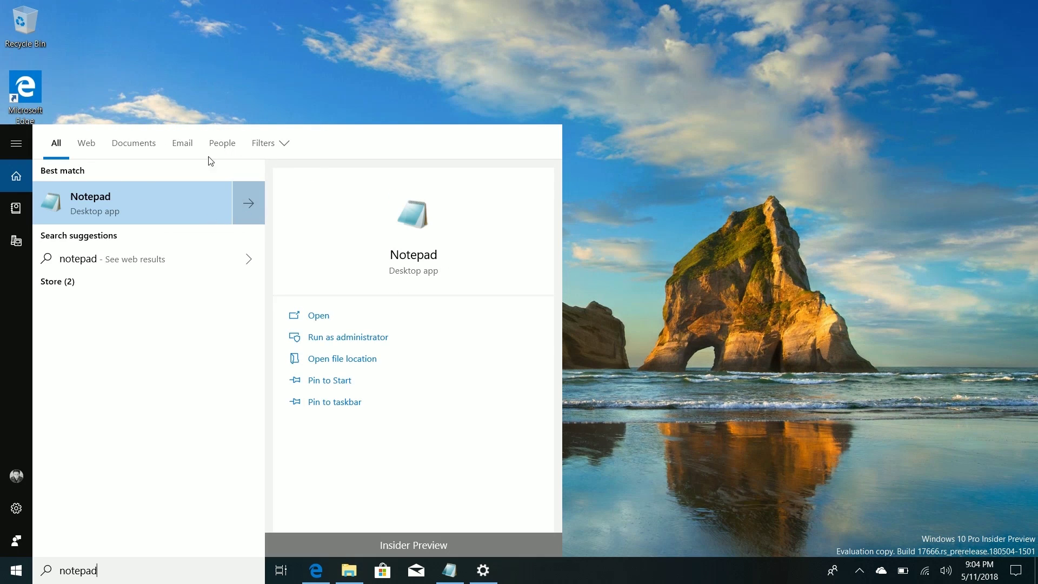
pyautogui.click(22, 183)
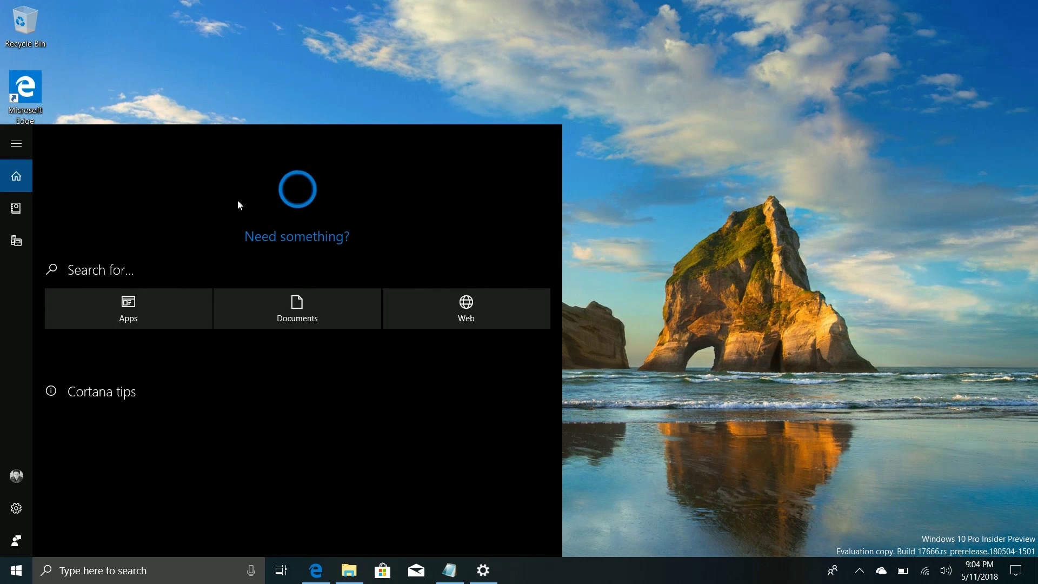
pyautogui.click(244, 36)
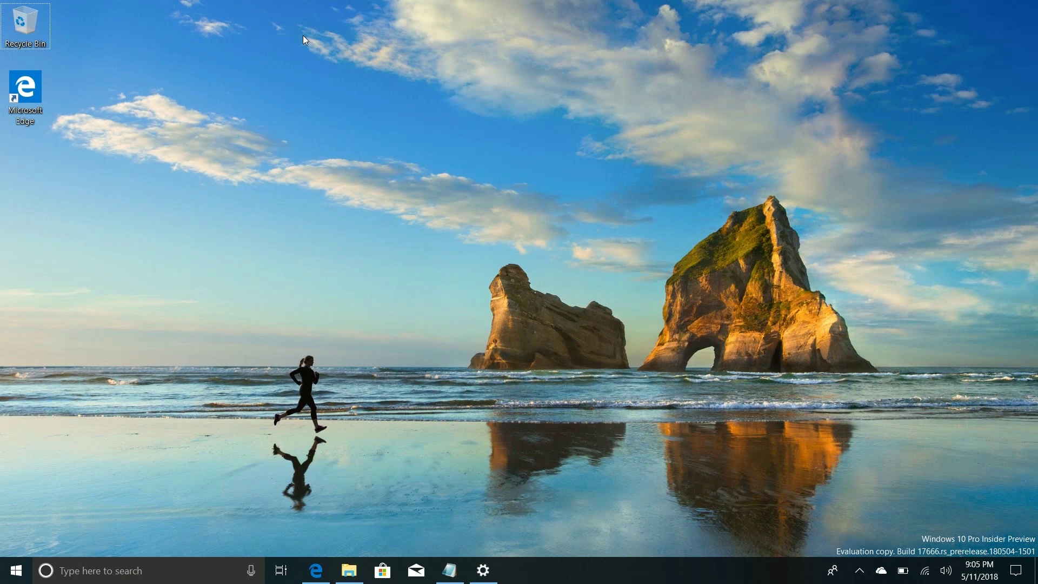
# Step: Snip a rectangle around the two sea rocks with Win+Shift+S and open it in Screen Sketch
pyautogui.press('super+shift+s')
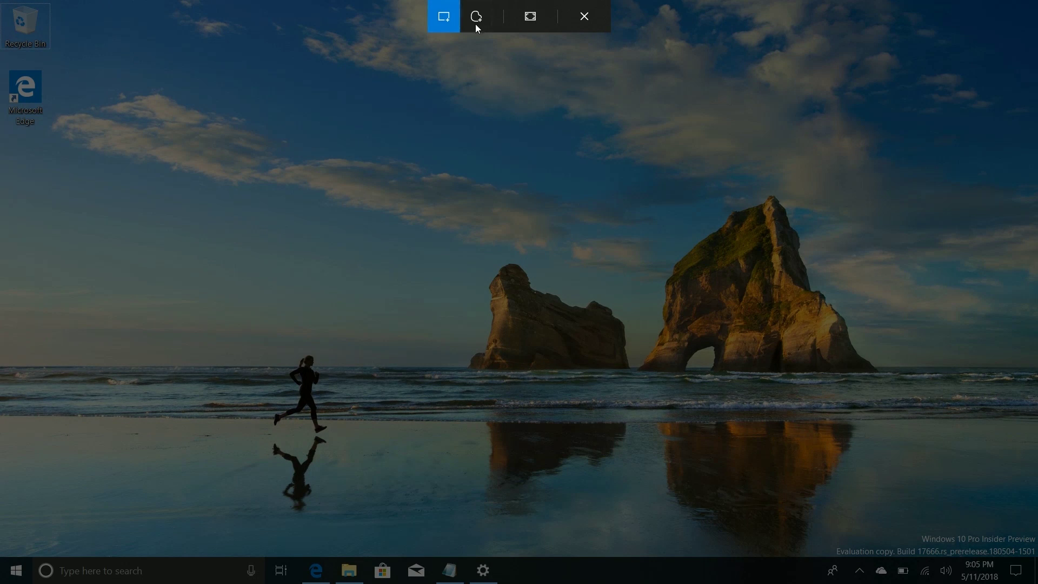
pyautogui.moveTo(913, 155); pyautogui.dragTo(423, 422)
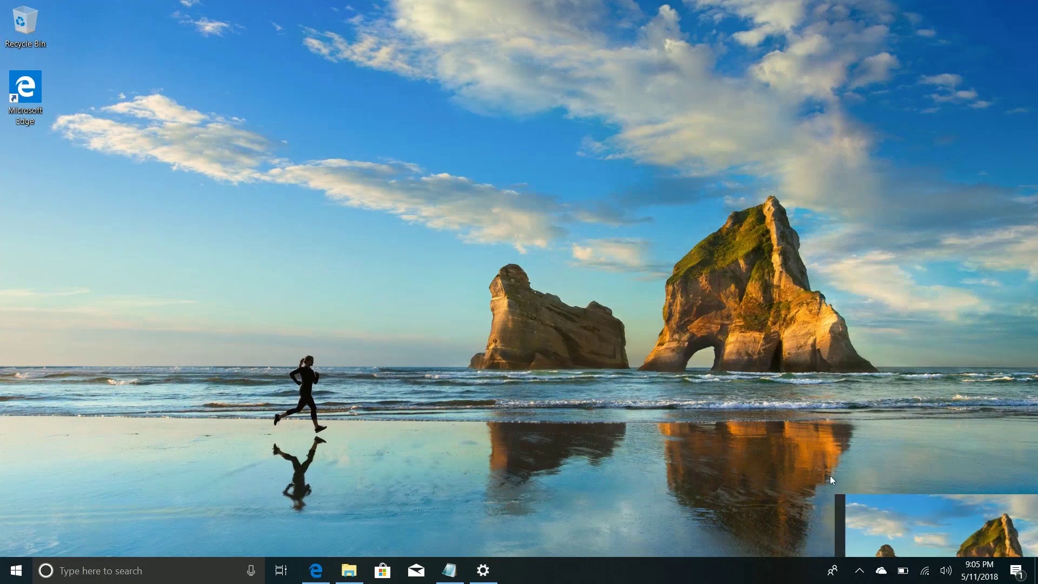
pyautogui.click(912, 452)
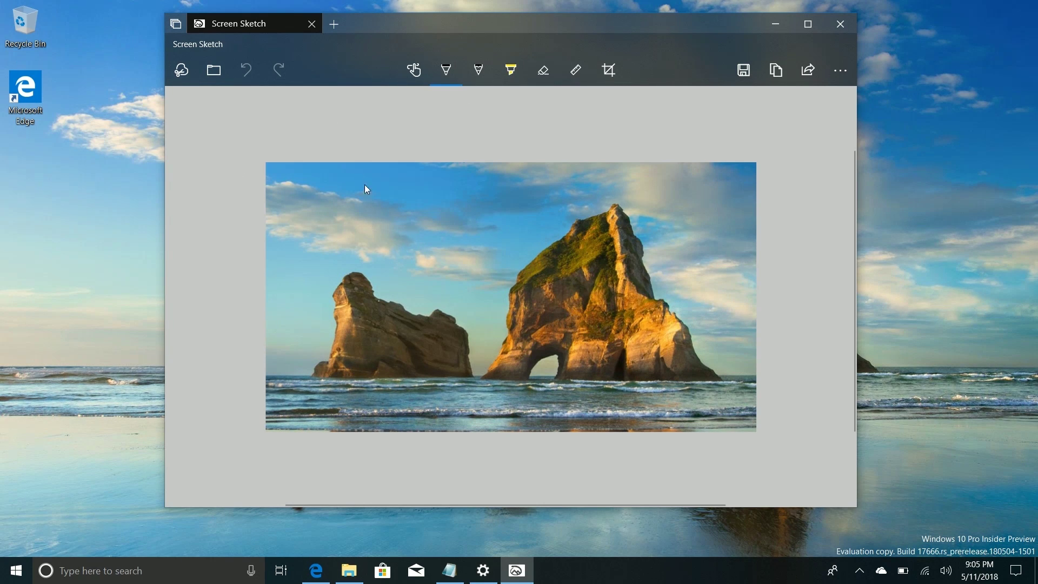
# Step: Turn on the Windows Ink Workspace taskbar button, then open and close the workspace
pyautogui.rightClick(654, 573)
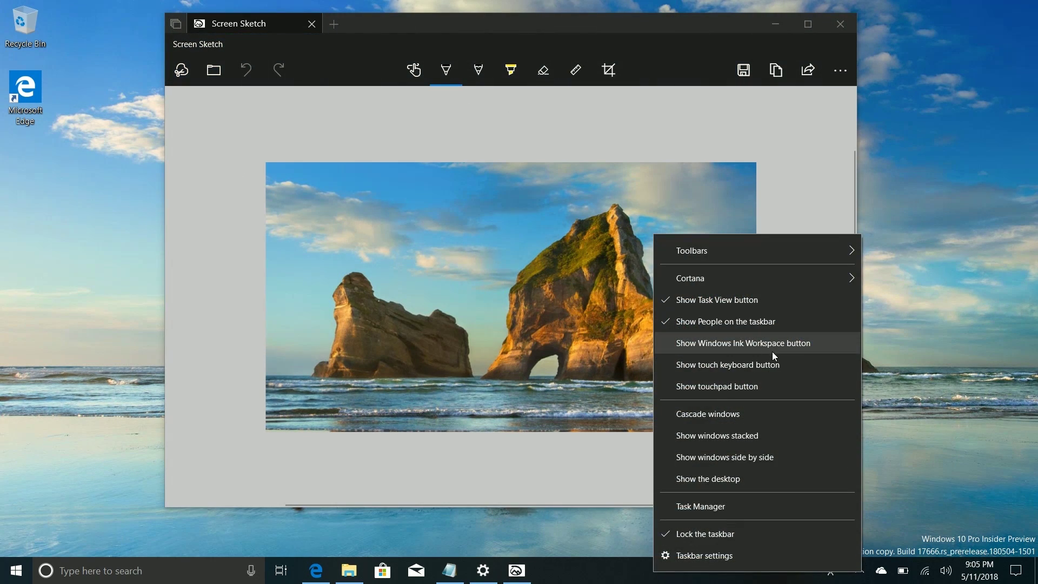
pyautogui.click(772, 349)
pyautogui.click(942, 571)
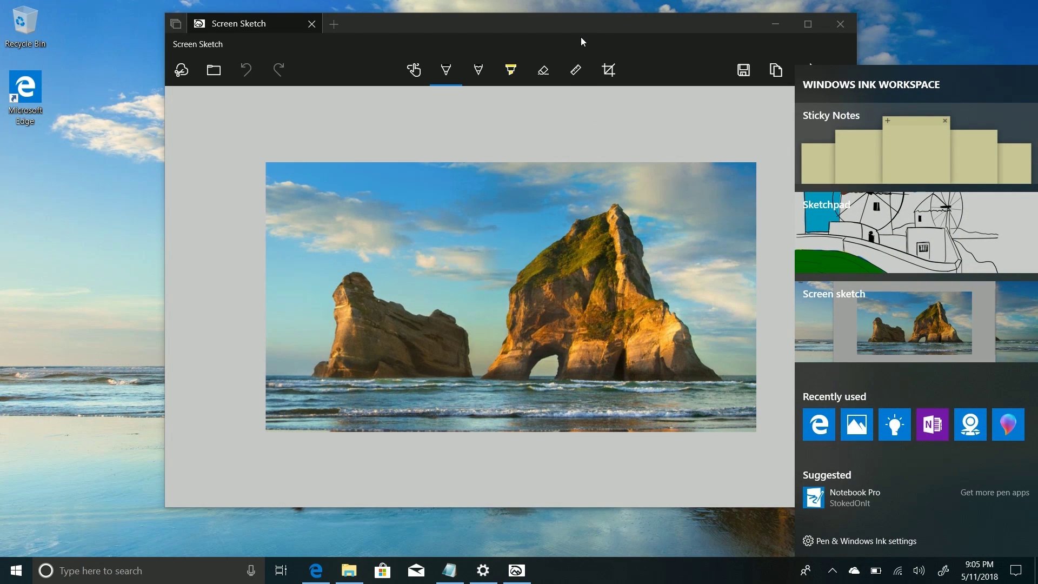
pyautogui.click(543, 21)
# Step: Circle the tall rock with the black pen, then close Screen Sketch
pyautogui.scroll(1, 420, 157)
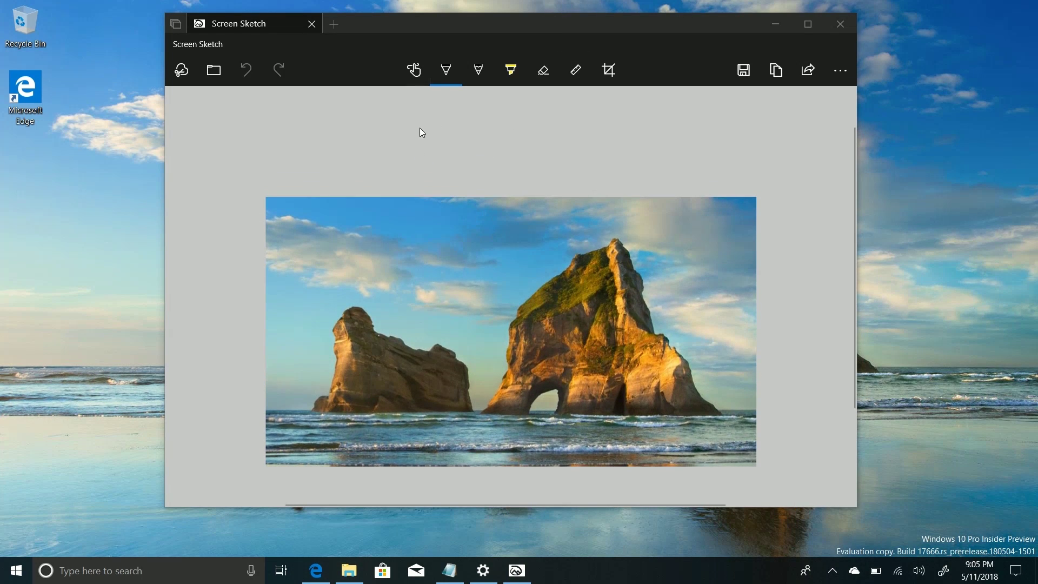
pyautogui.click(457, 70)
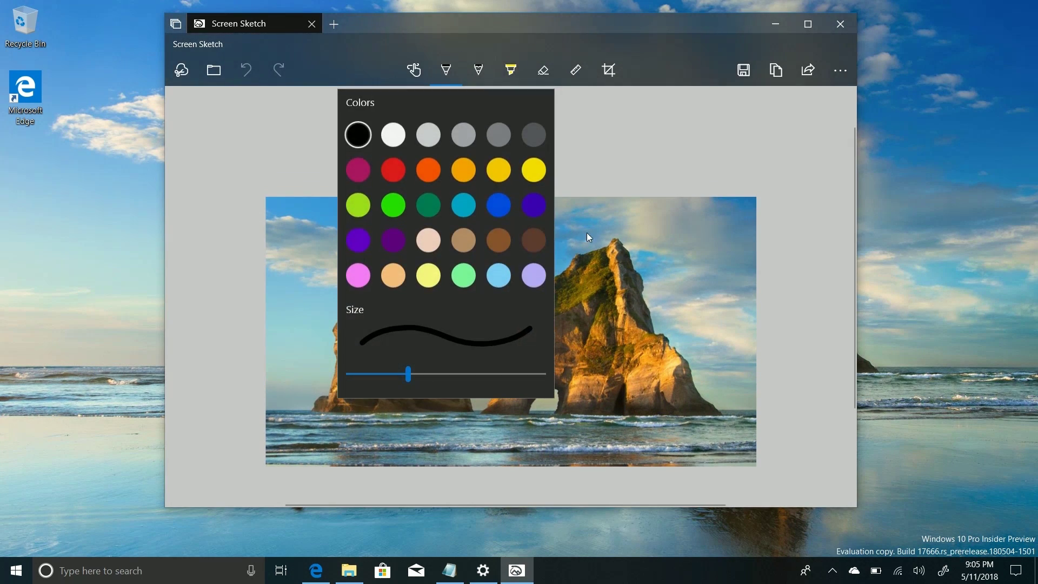
pyautogui.click(362, 142)
pyautogui.moveTo(547, 223)
pyautogui.mouseDown()
pyautogui.moveTo(680, 265)
pyautogui.moveTo(551, 236)
pyautogui.mouseUp()
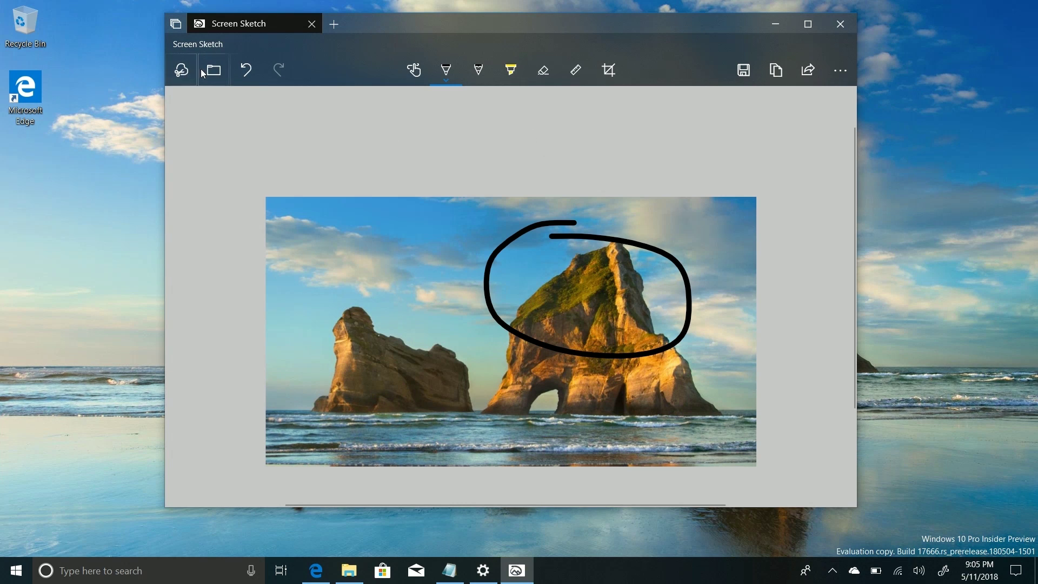
pyautogui.click(841, 25)
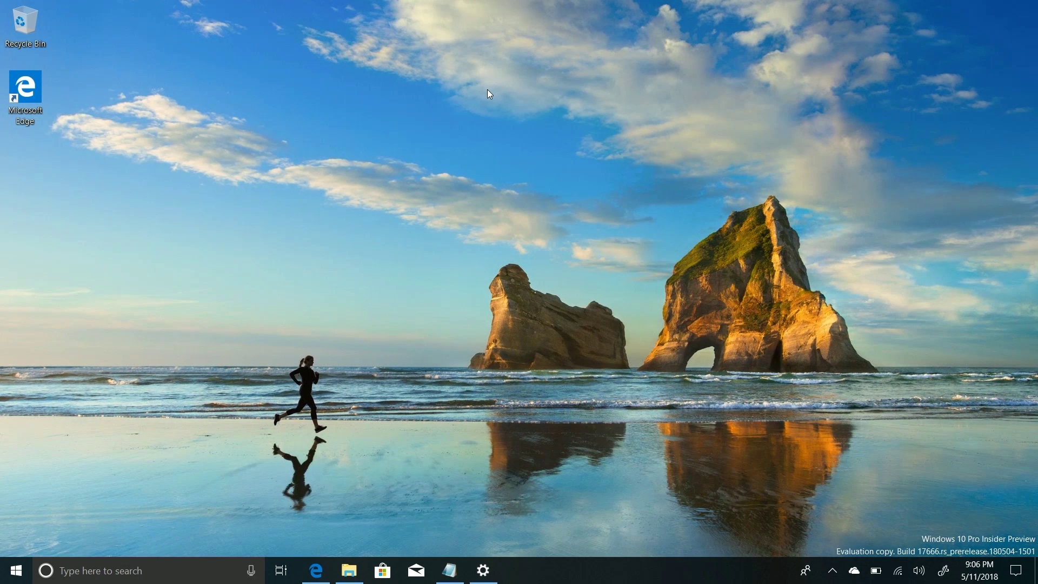
# Step: Take a full-screen snip with Win+Shift+S and open it in Screen Sketch
pyautogui.press('super+shift+s')
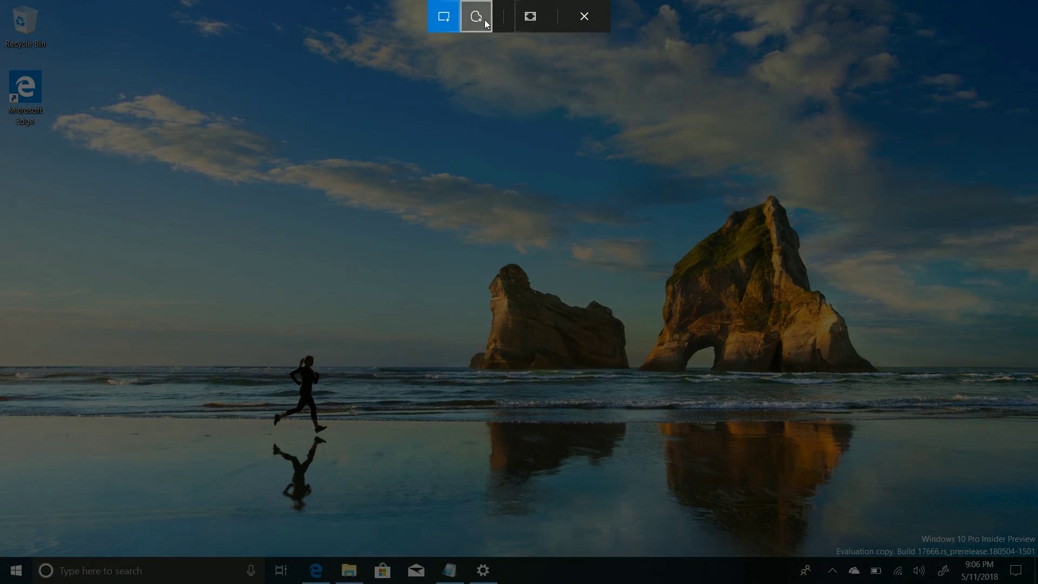
pyautogui.click(532, 17)
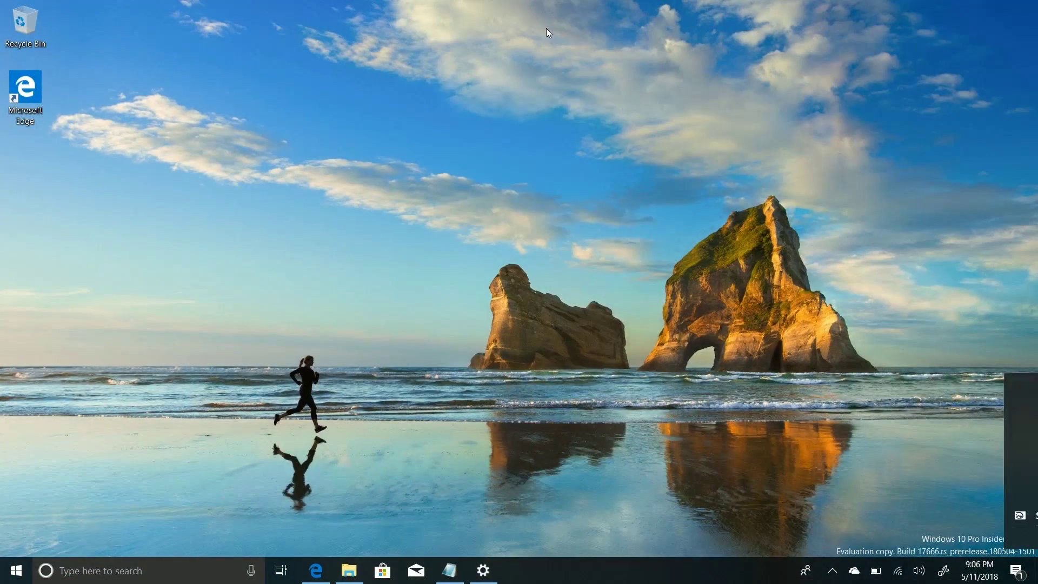
pyautogui.click(869, 400)
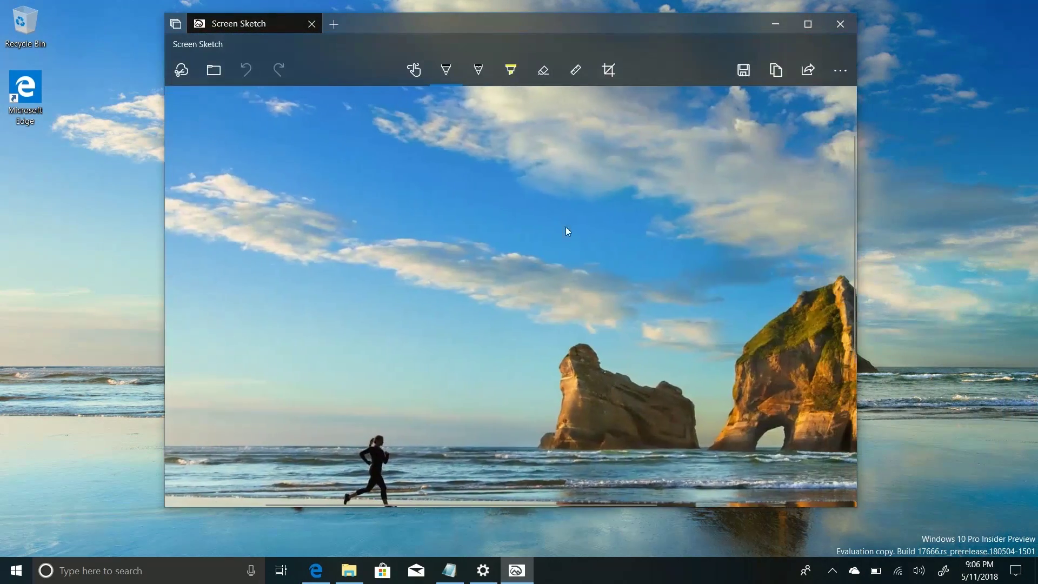
# Step: Draw a black loop on the snip, close Screen Sketch, and bring up the desktop context menu
pyautogui.moveTo(532, 220)
pyautogui.mouseDown()
pyautogui.moveTo(459, 348)
pyautogui.moveTo(514, 165)
pyautogui.mouseUp()
pyautogui.click(841, 28)
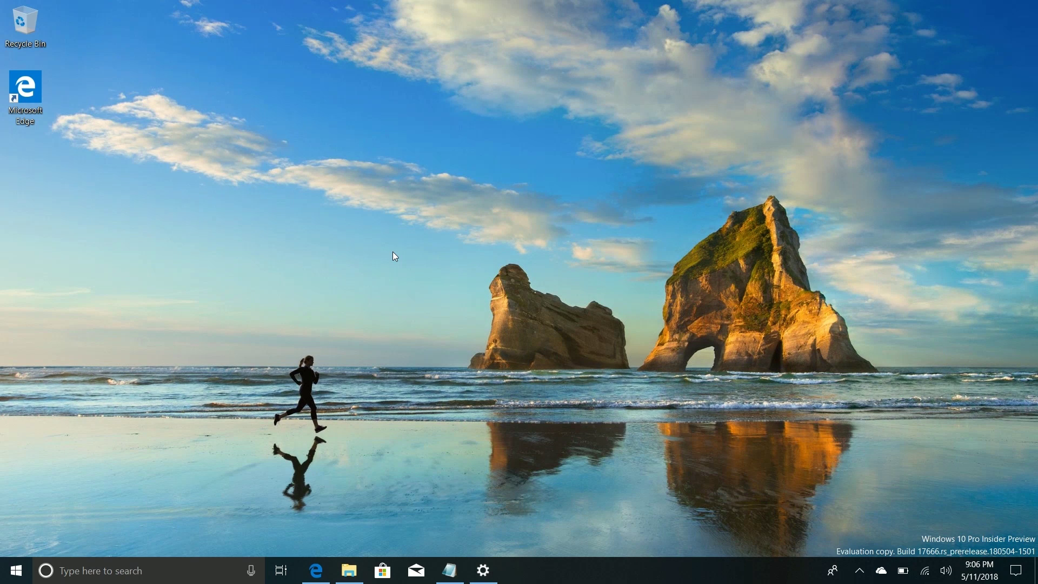
pyautogui.rightClick(435, 193)
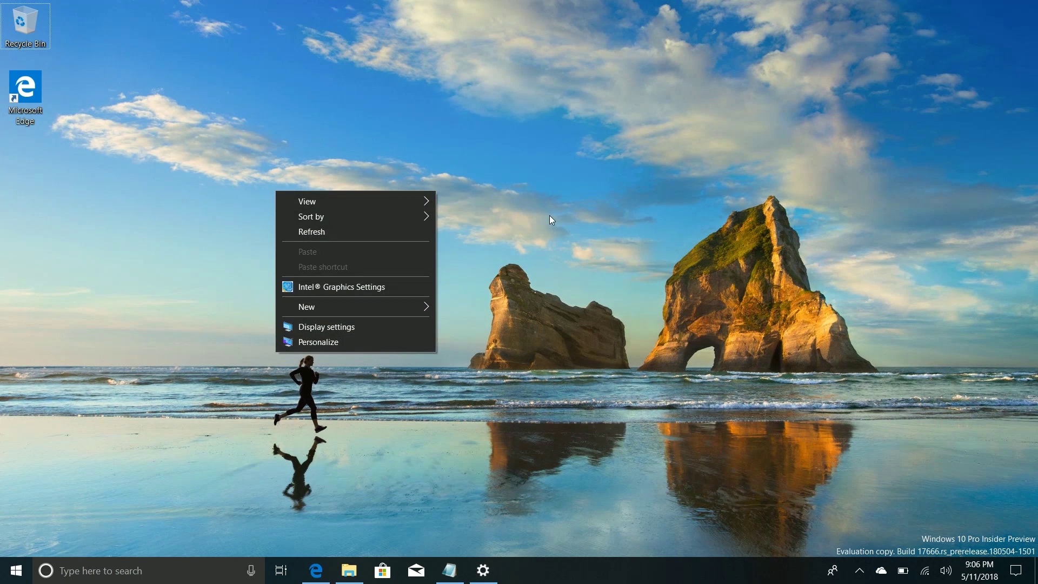